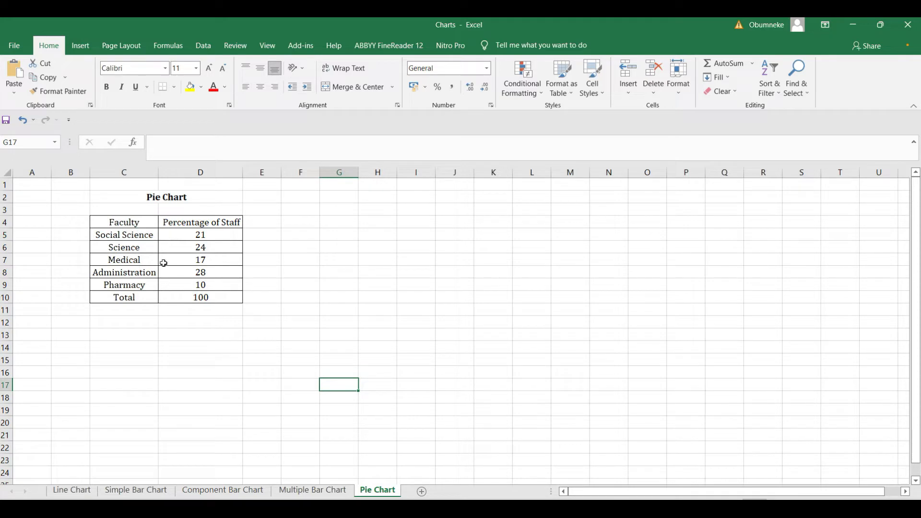
# On the Line Chart sheet, delete the Year heading in B4 and select B4:C15.
pyautogui.click(72, 490)
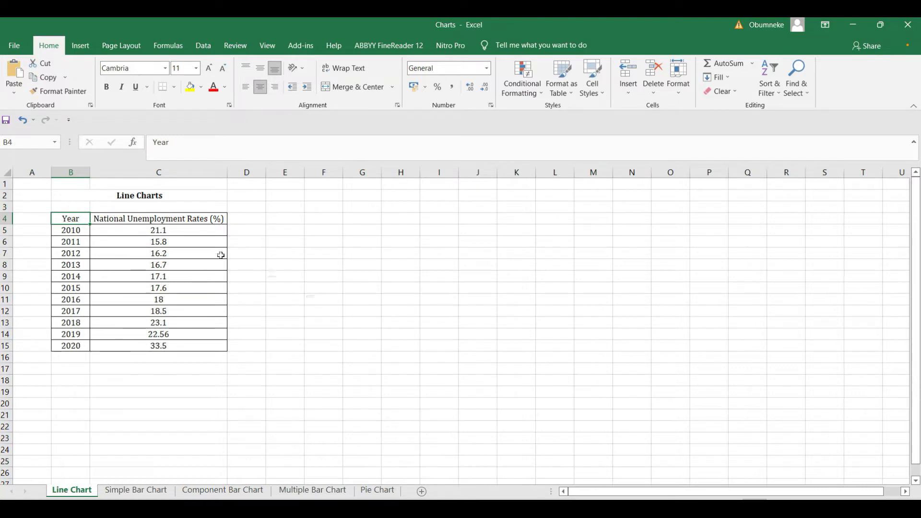
pyautogui.click(269, 243)
pyautogui.click(84, 222)
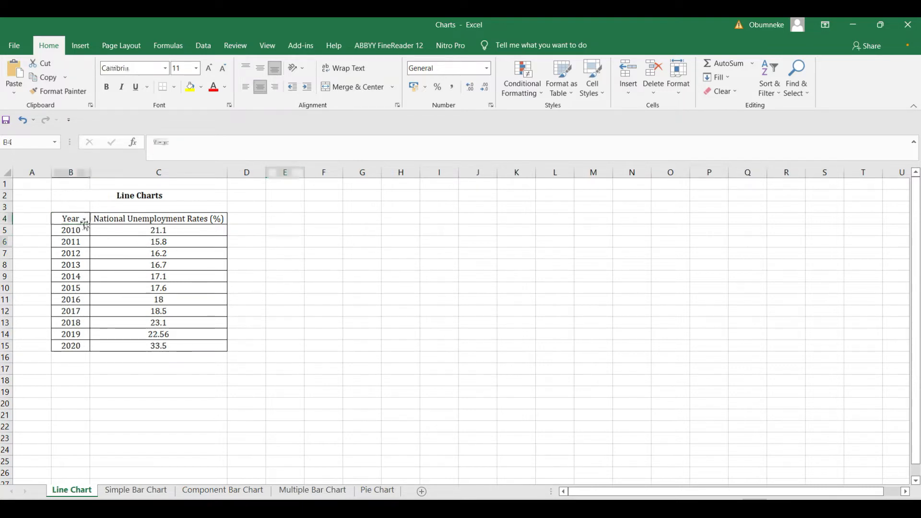
pyautogui.press('Delete')
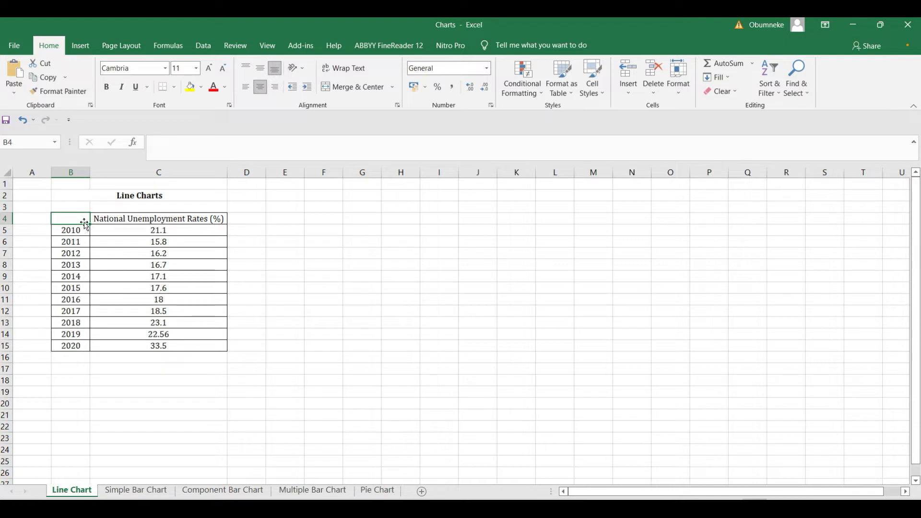
pyautogui.click(255, 252)
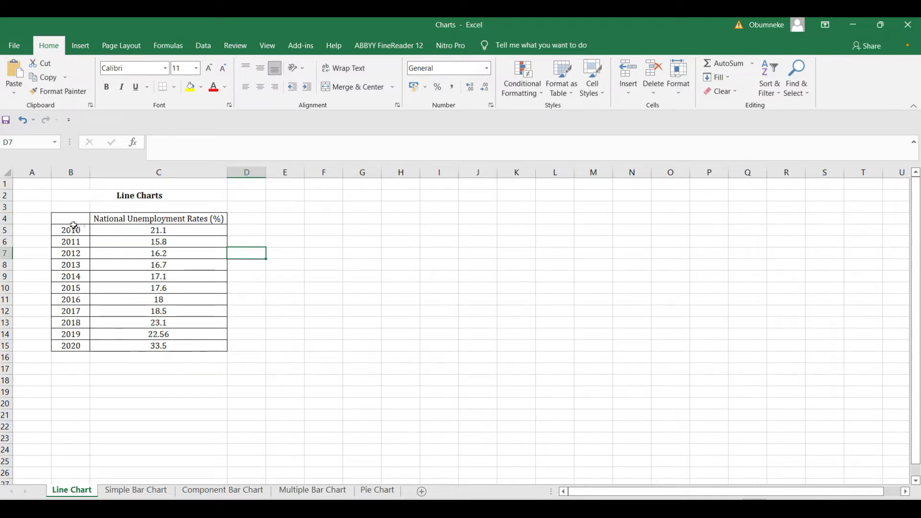
pyautogui.moveTo(73, 219); pyautogui.dragTo(126, 346)
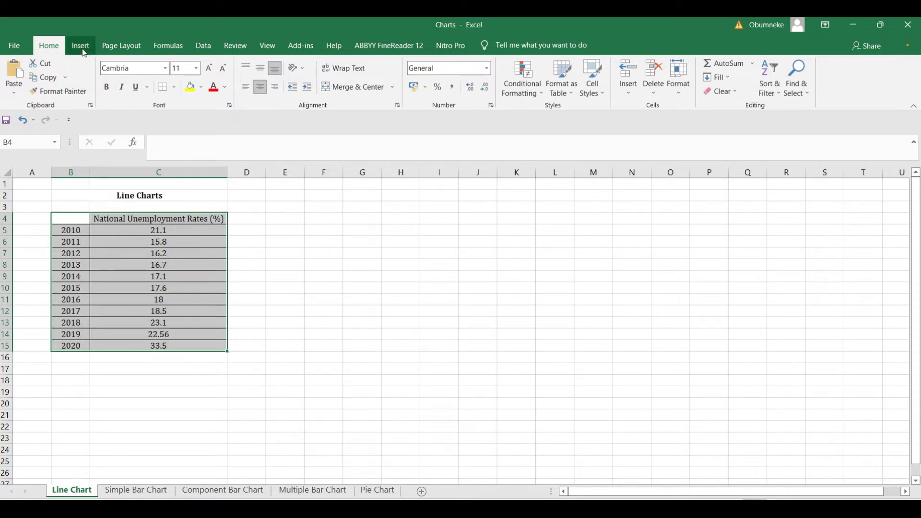
# Insert a Line with Markers chart plotting the 2010–2020 unemployment rates.
pyautogui.click(84, 53)
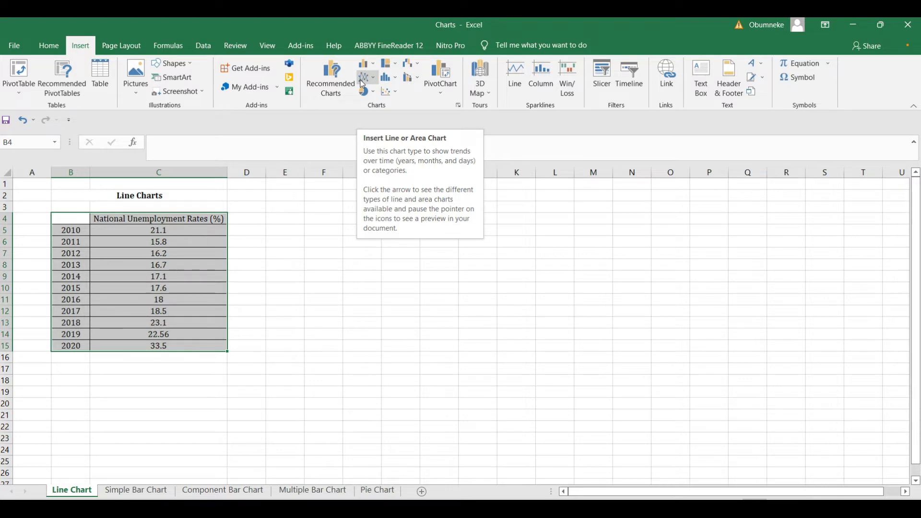
pyautogui.click(362, 81)
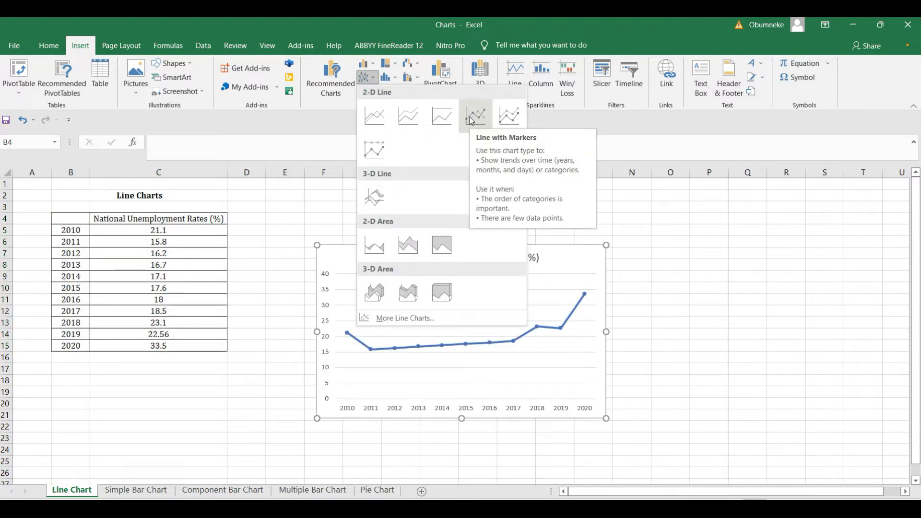
pyautogui.click(472, 118)
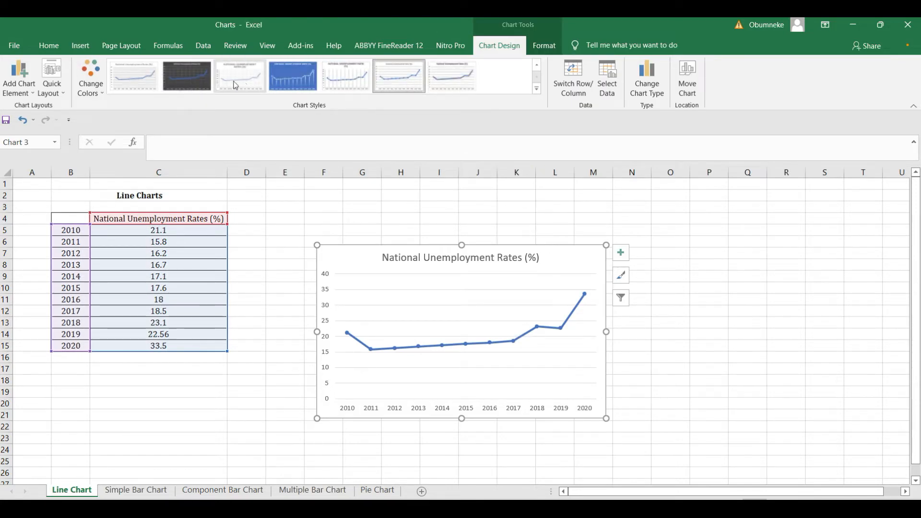
pyautogui.click(536, 90)
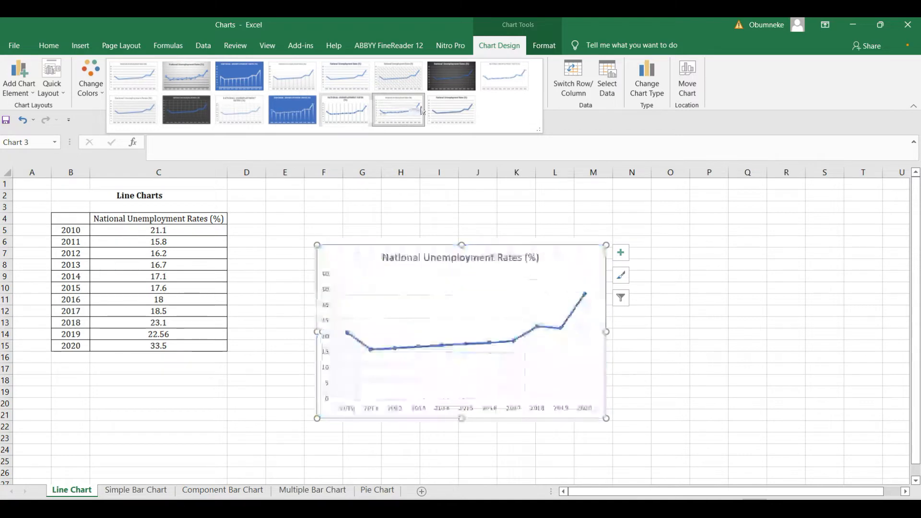
# Add data labels and axis titles to the unemployment line chart.
pyautogui.click(560, 271)
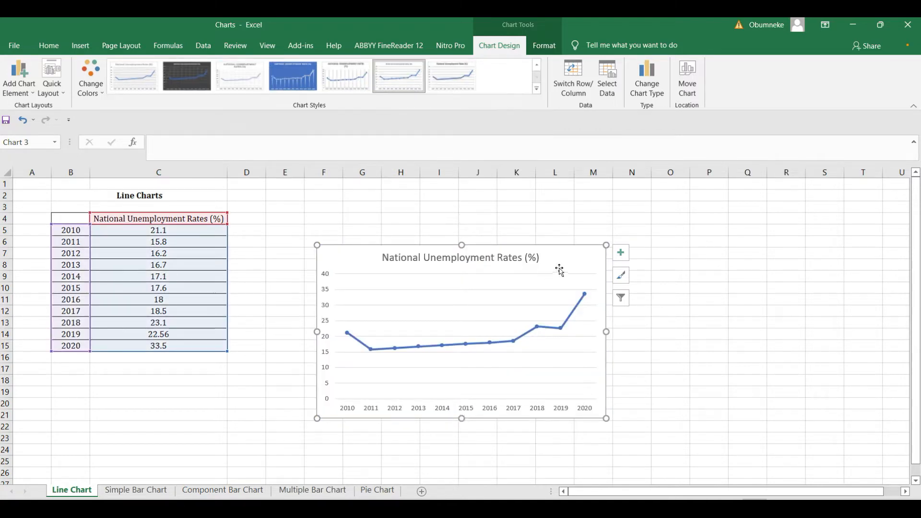
pyautogui.click(620, 258)
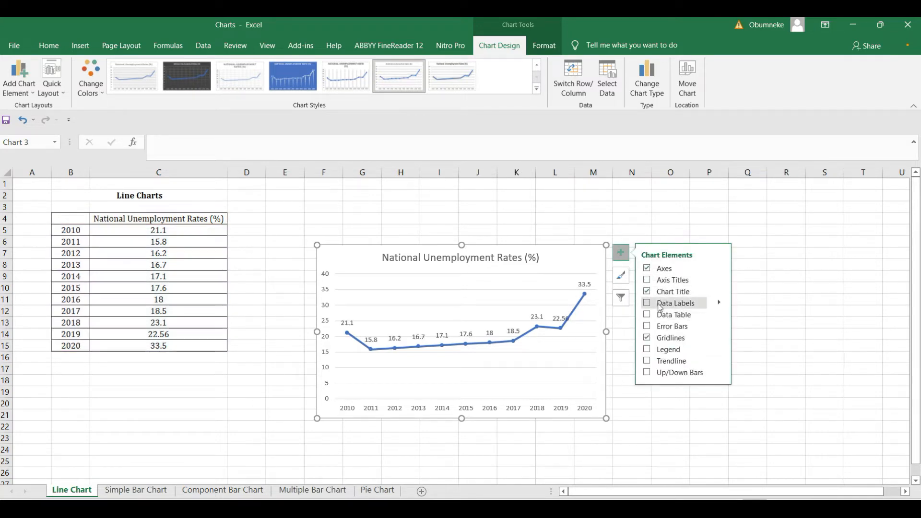
pyautogui.click(660, 304)
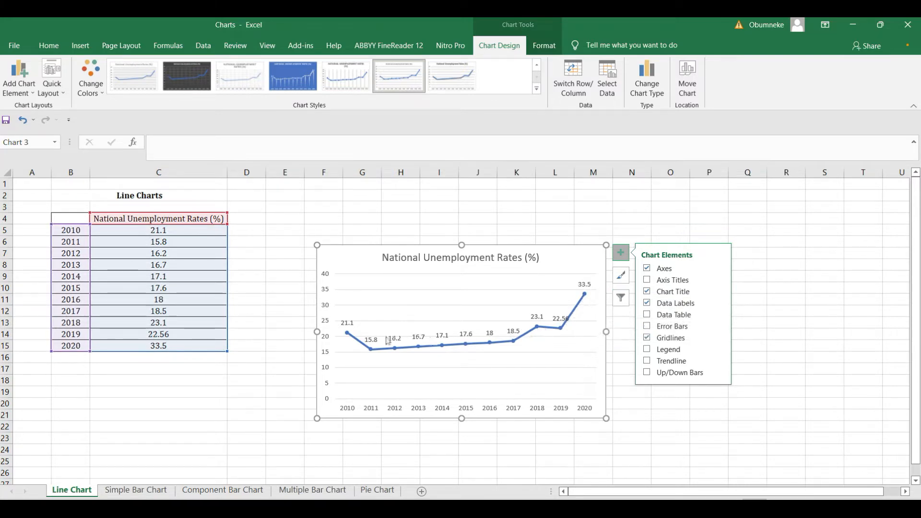
pyautogui.click(647, 280)
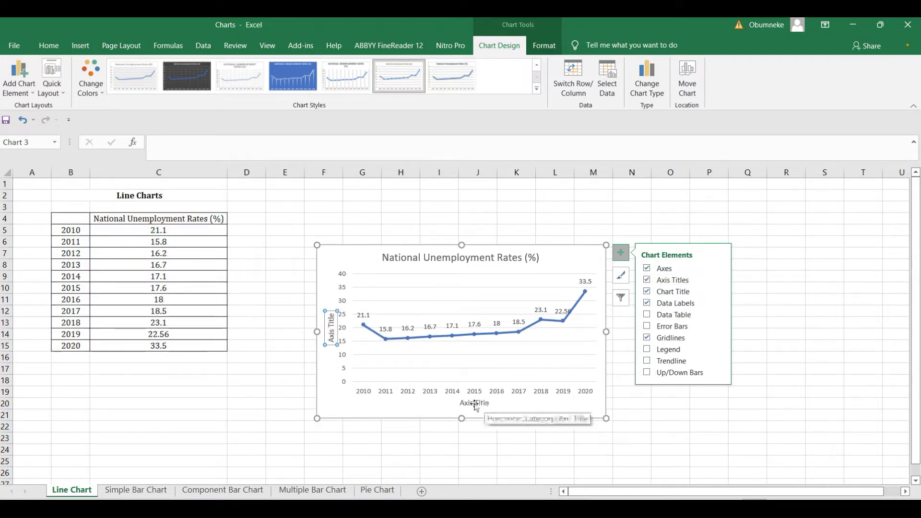
# Rename the axis titles to 'Year' and 'Unemployment rates (%)'.
pyautogui.click(490, 404)
pyautogui.press('BackSpace')
pyautogui.press('BackSpace')
pyautogui.press('BackSpace')
pyautogui.press('BackSpace')
pyautogui.press('BackSpace')
pyautogui.press('BackSpace')
pyautogui.press('BackSpace')
pyautogui.press('BackSpace')
pyautogui.press('BackSpace')
pyautogui.press('BackSpace')
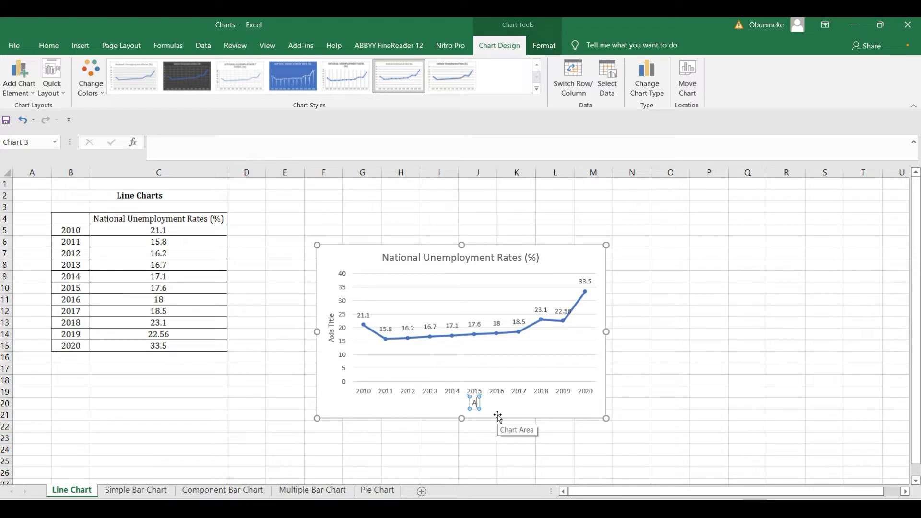
pyautogui.write('Year')
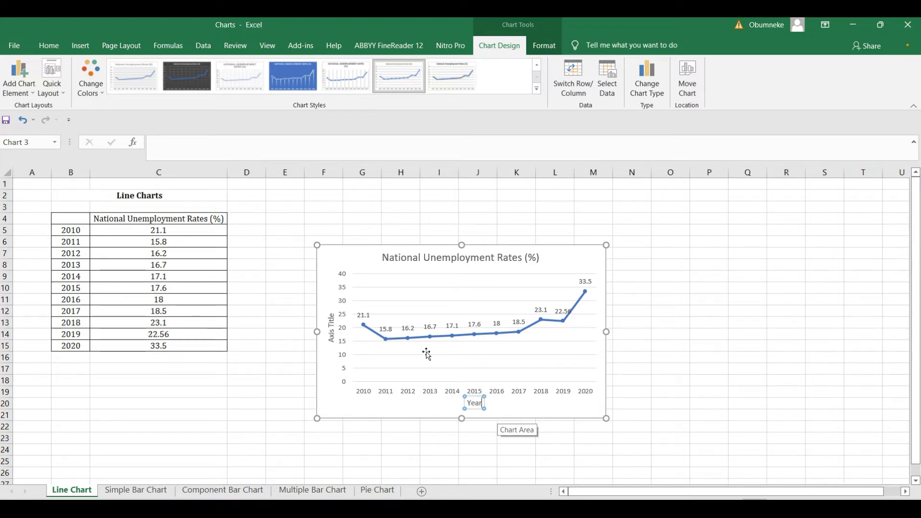
pyautogui.click(332, 336)
pyautogui.click(332, 336)
pyautogui.press('BackSpace')
pyautogui.press('BackSpace')
pyautogui.press('BackSpace')
pyautogui.press('BackSpace')
pyautogui.press('BackSpace')
pyautogui.press('BackSpace')
pyautogui.press('BackSpace')
pyautogui.press('BackSpace')
pyautogui.press('BackSpace')
pyautogui.press('BackSpace')
pyautogui.write('Unemployment rates')
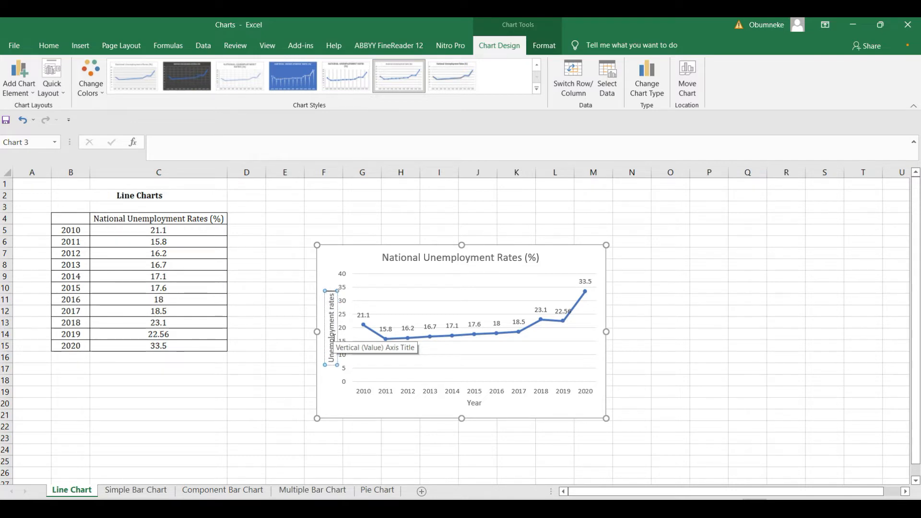
pyautogui.write(' (')
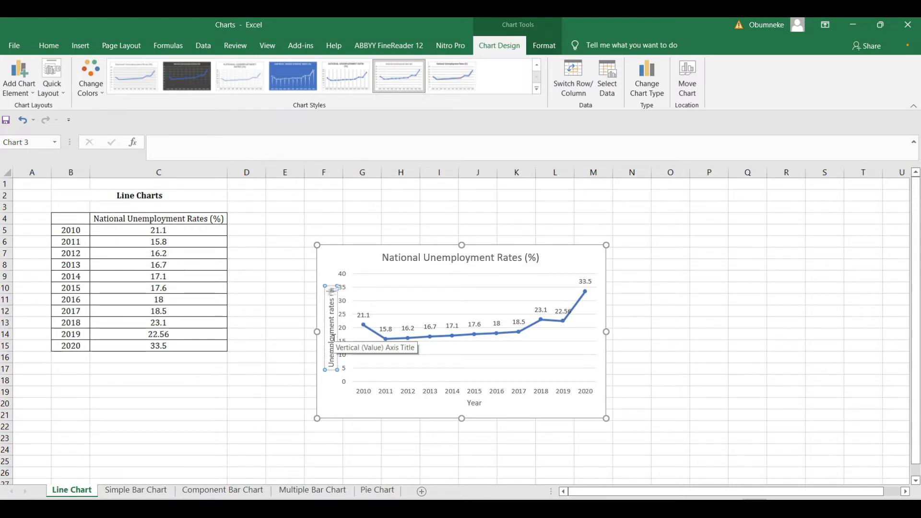
pyautogui.write('%)')
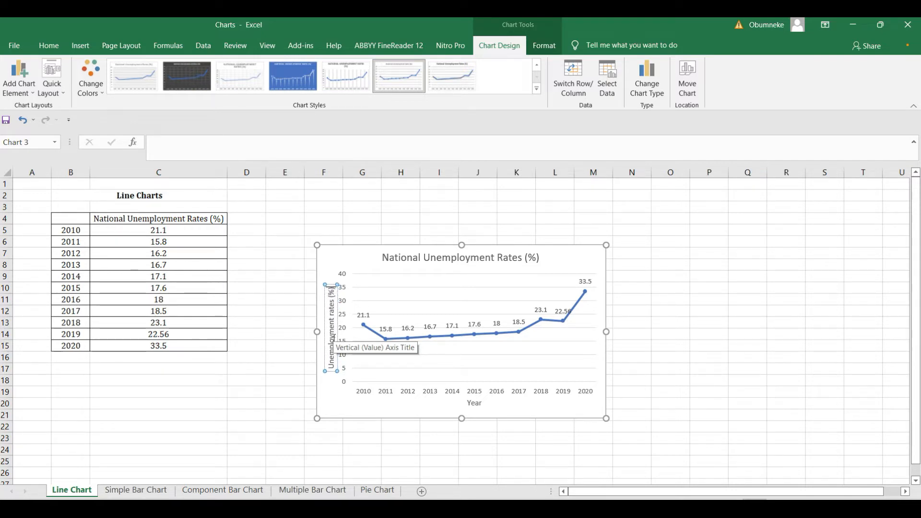
pyautogui.click(696, 276)
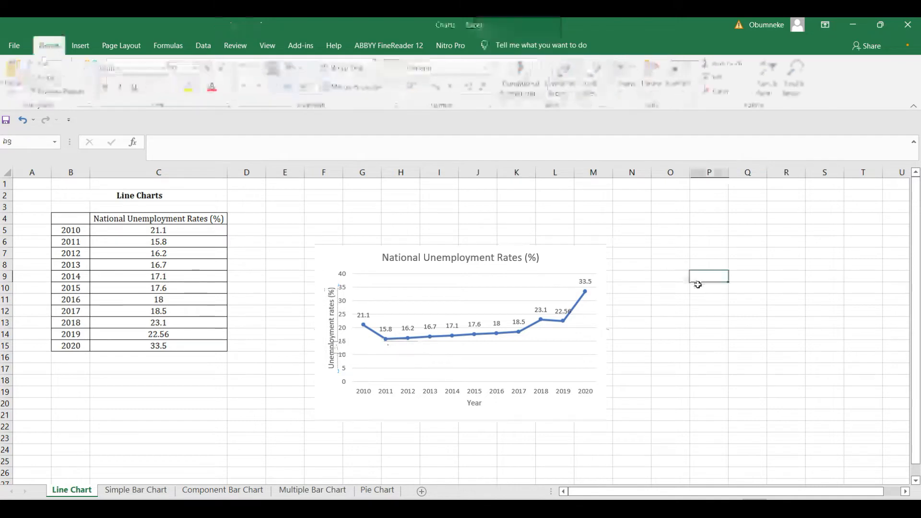
# Remove the line chart's data labels and move to the Simple Bar Chart sheet.
pyautogui.click(592, 272)
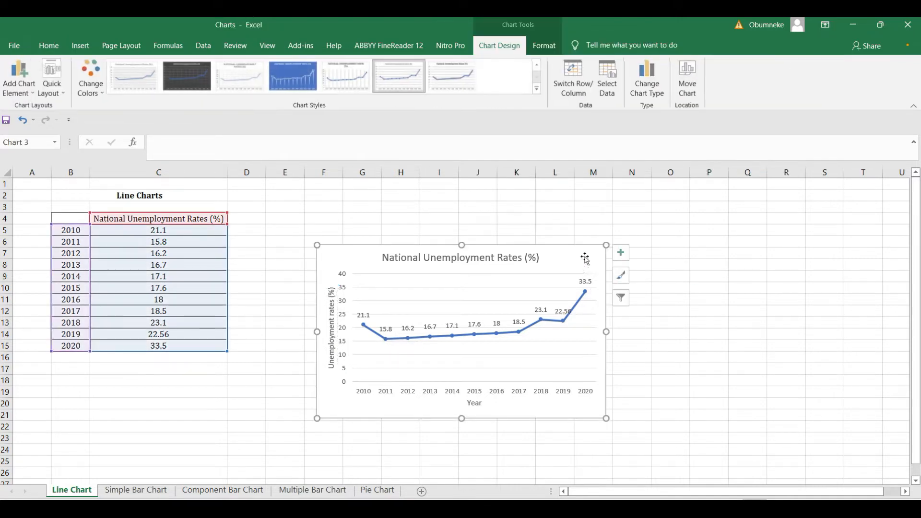
pyautogui.click(623, 257)
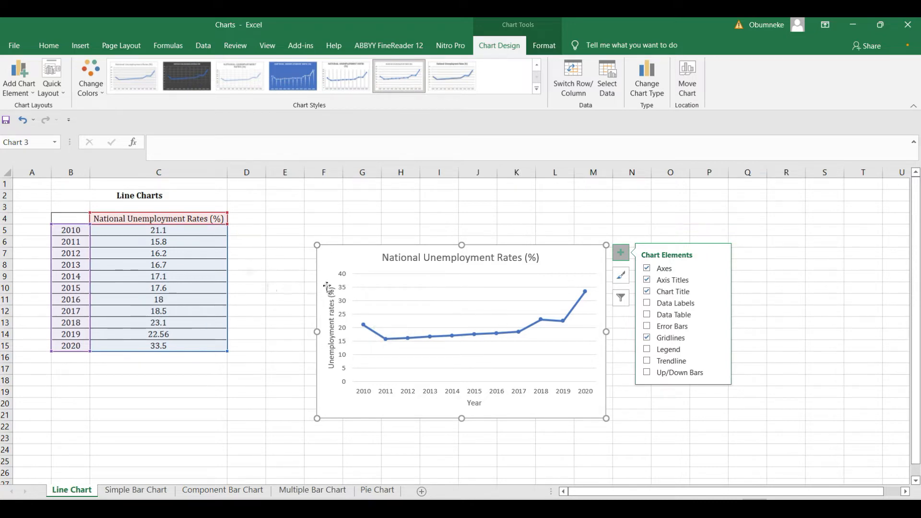
pyautogui.click(147, 493)
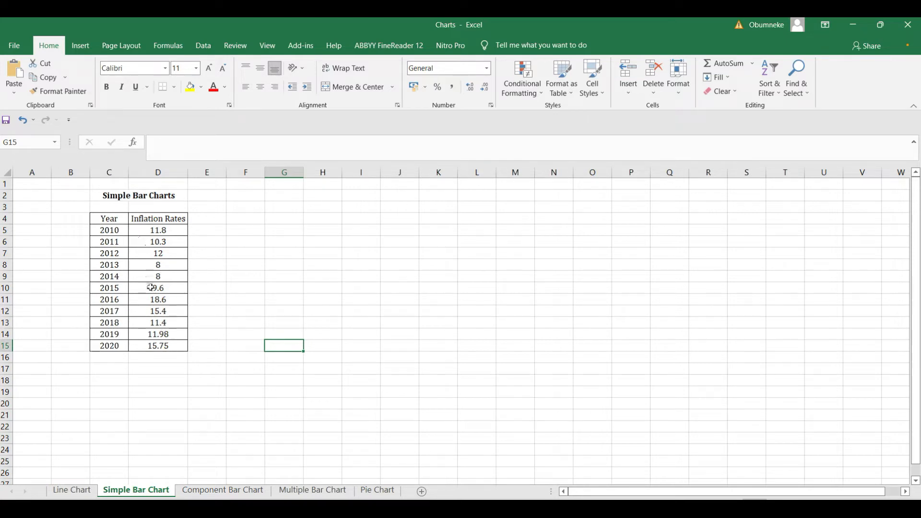
# Clear the Year heading from C4 and select the inflation data C4:D15.
pyautogui.click(120, 217)
pyautogui.press('Delete')
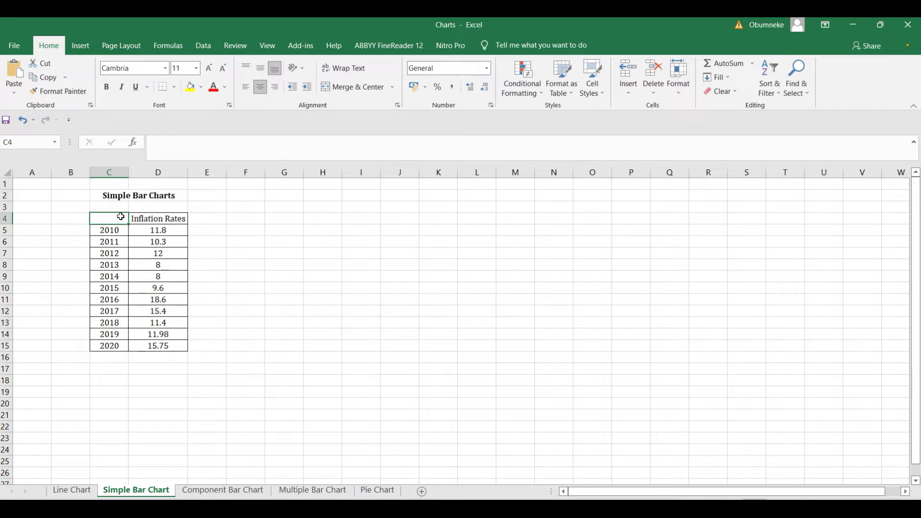
pyautogui.click(247, 274)
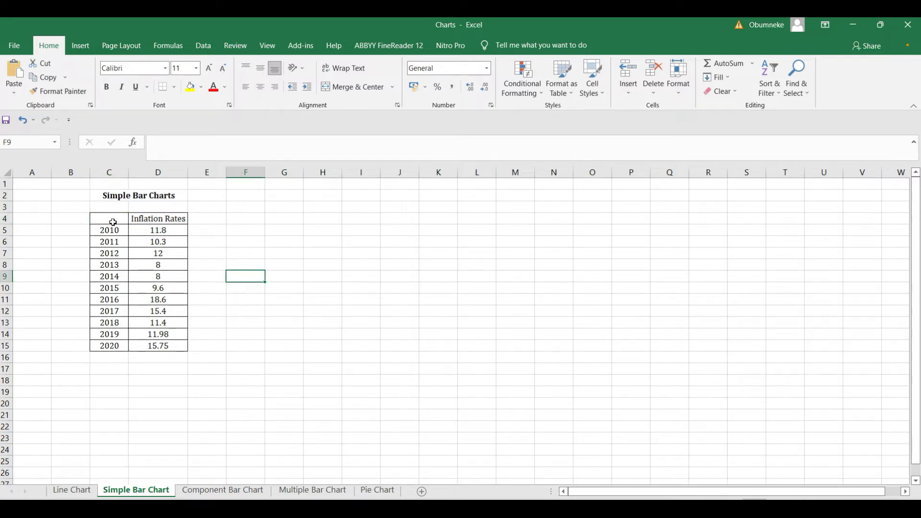
pyautogui.moveTo(113, 222); pyautogui.dragTo(162, 345)
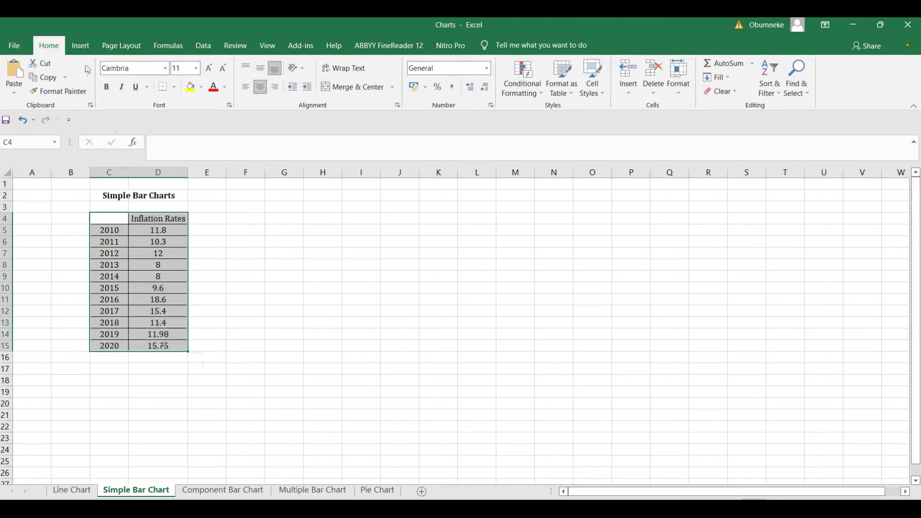
# Insert a 3-D stacked column chart of the inflation rates.
pyautogui.click(81, 48)
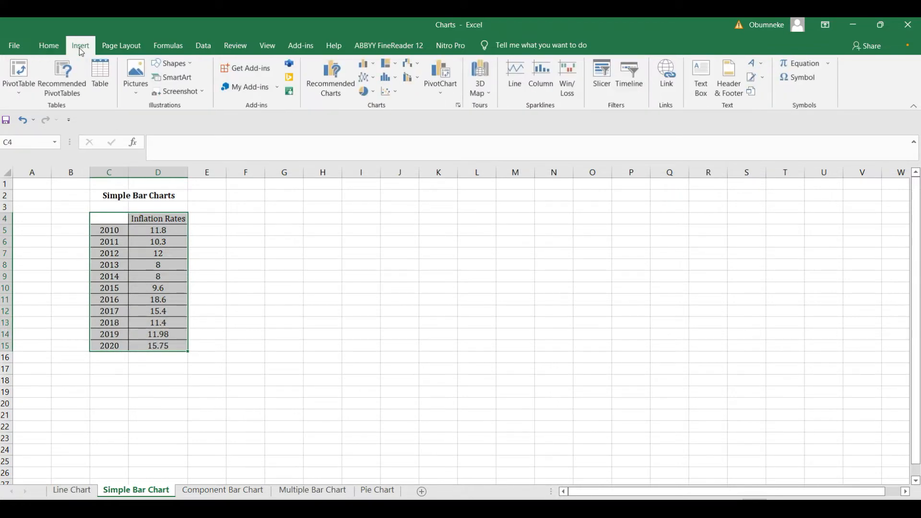
pyautogui.click(366, 70)
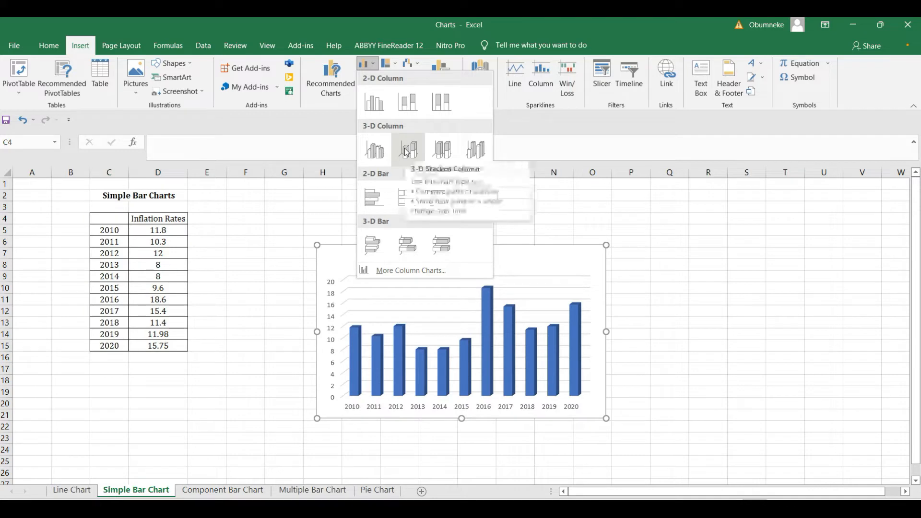
pyautogui.click(407, 151)
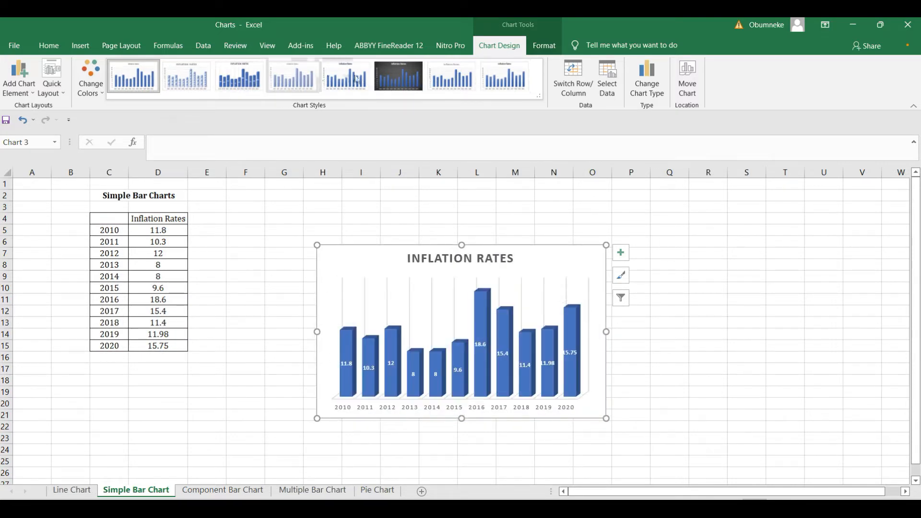
# Apply the dark Style 6 to the inflation chart and add axis titles.
pyautogui.click(393, 78)
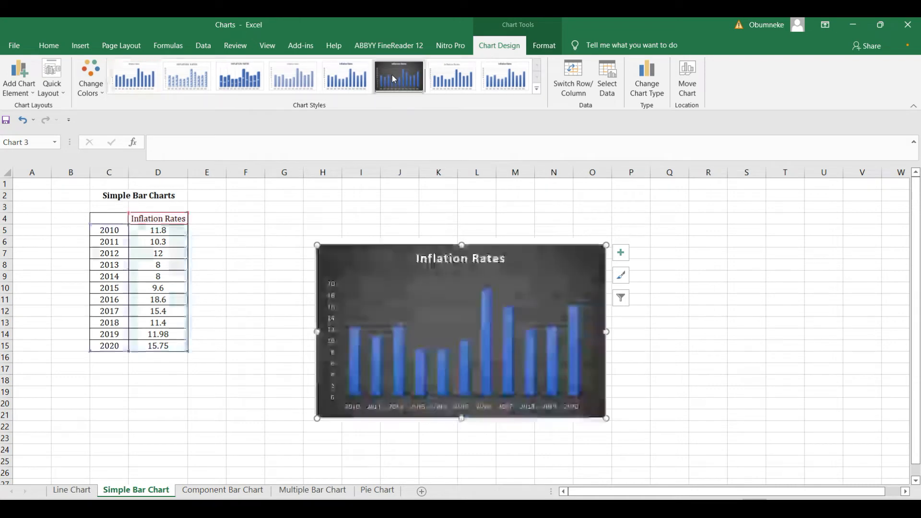
pyautogui.click(622, 254)
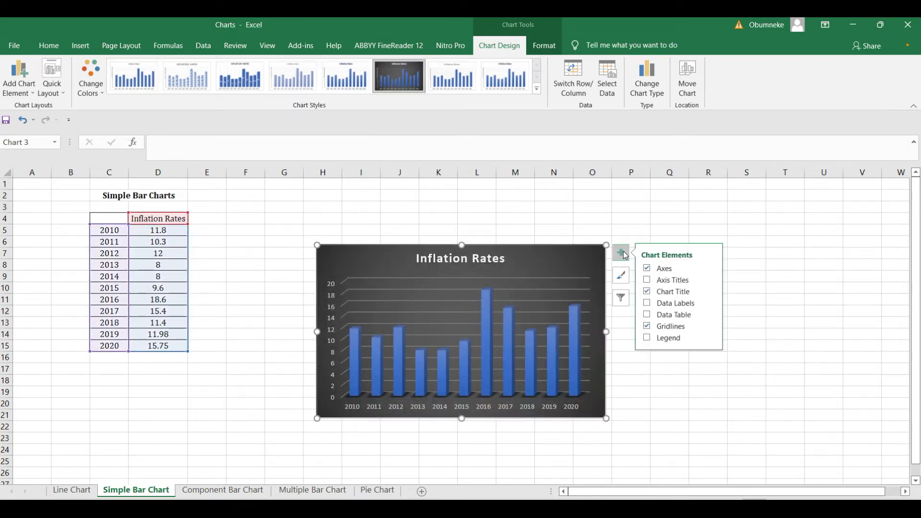
pyautogui.click(671, 285)
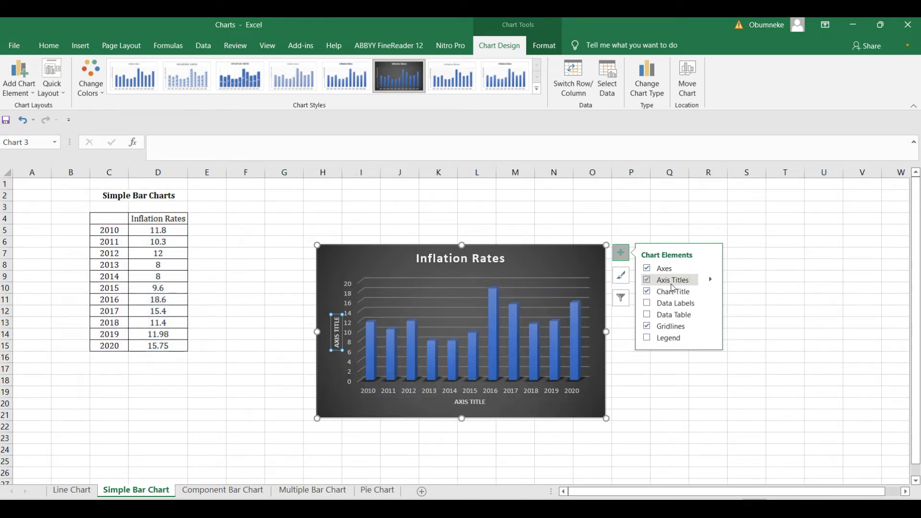
# Rename the axis titles to 'Years' and 'Inflation Rates (%)'.
pyautogui.click(485, 404)
pyautogui.click(484, 403)
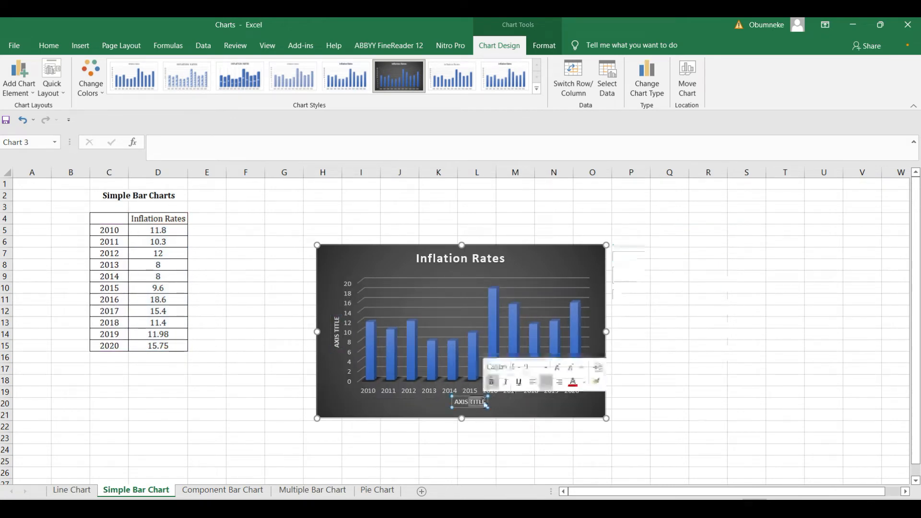
pyautogui.write('A')
pyautogui.write('EARS')
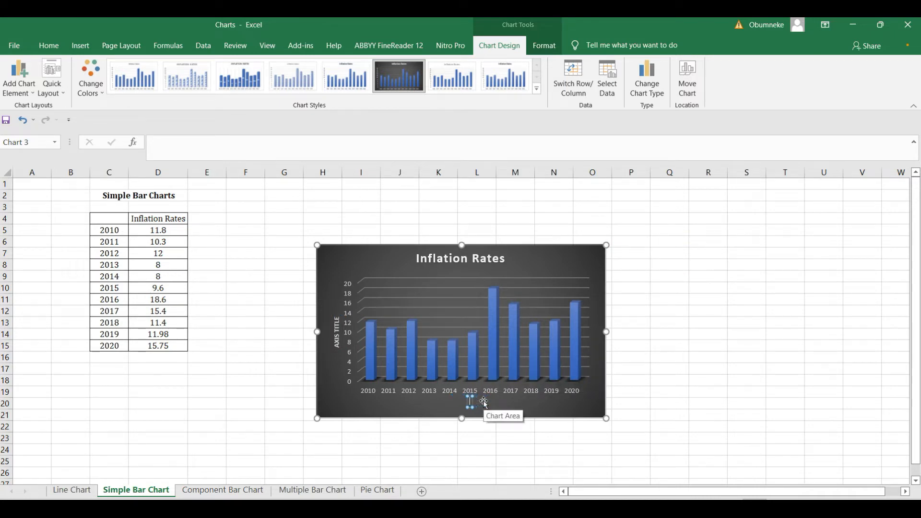
pyautogui.click(337, 330)
pyautogui.press('BackSpace')
pyautogui.press('BackSpace')
pyautogui.press('BackSpace')
pyautogui.press('BackSpace')
pyautogui.press('BackSpace')
pyautogui.press('BackSpace')
pyautogui.press('BackSpace')
pyautogui.press('BackSpace')
pyautogui.press('BackSpace')
pyautogui.press('BackSpace')
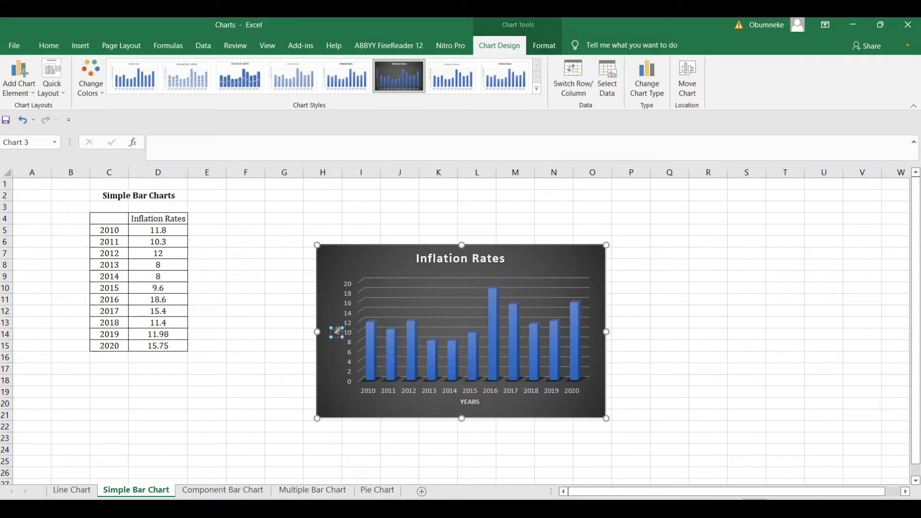
pyautogui.write('Inflation R')
pyautogui.write('ates')
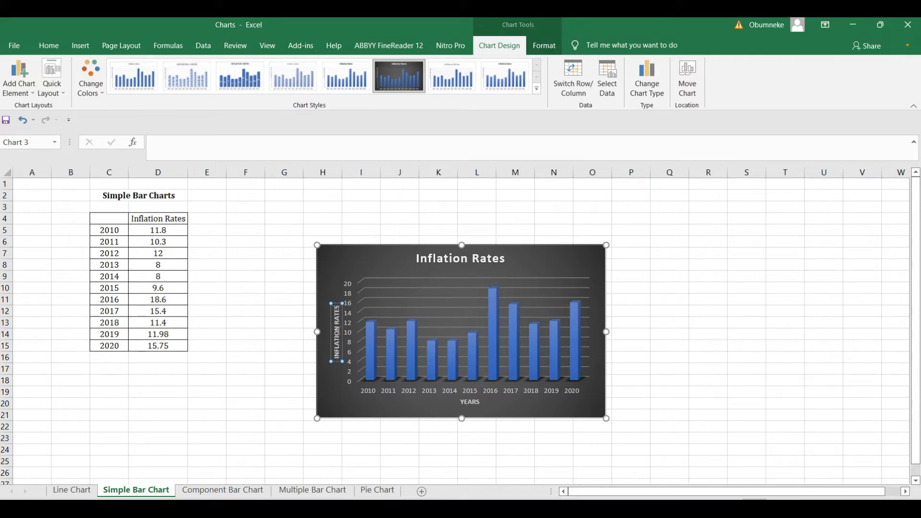
pyautogui.write(' (%)')
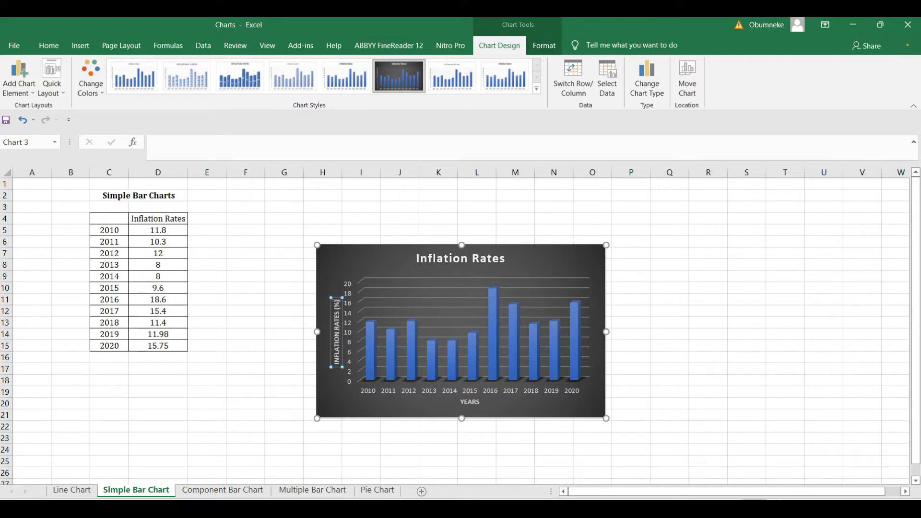
# Show data labels on each inflation column, ranging from 11.8 to 15.75.
pyautogui.click(716, 288)
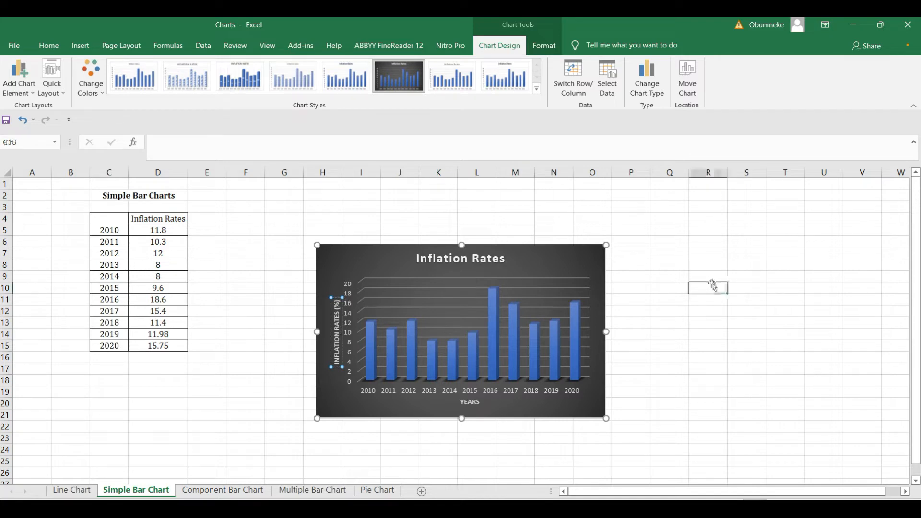
pyautogui.click(591, 262)
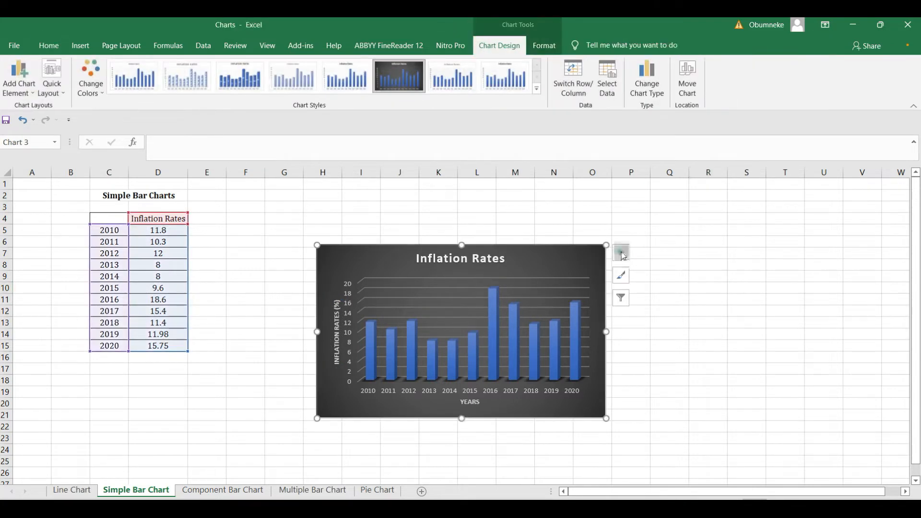
pyautogui.click(622, 253)
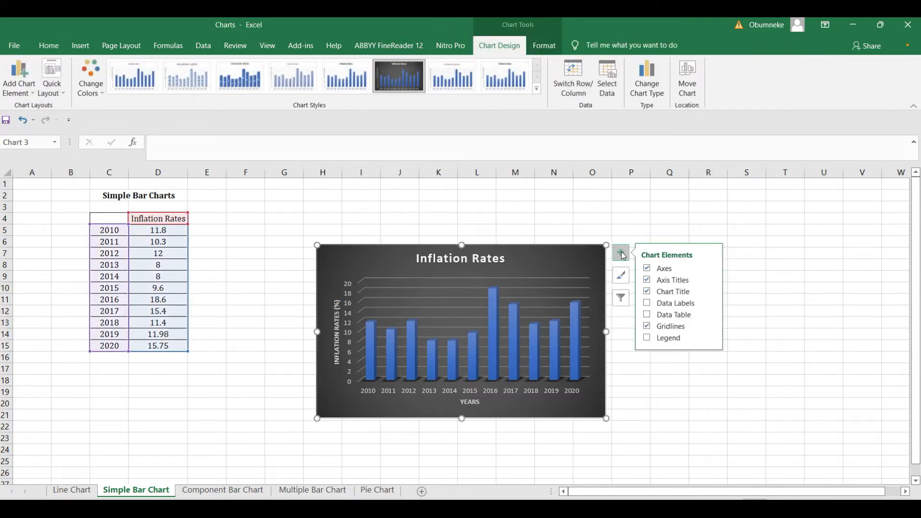
pyautogui.click(667, 304)
pyautogui.click(667, 304)
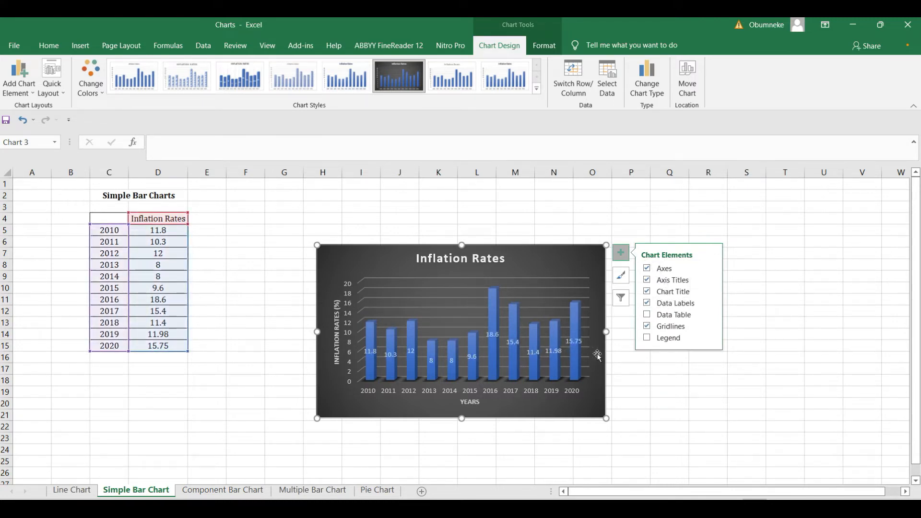
pyautogui.click(643, 366)
pyautogui.click(603, 340)
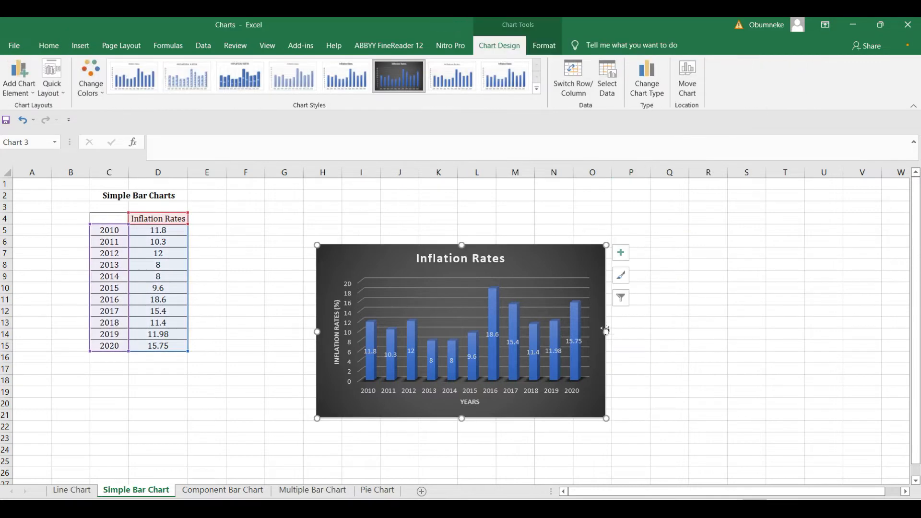
# Stretch the Inflation Rates chart wider and taller on all four sides, spanning columns G–Q.
pyautogui.moveTo(612, 331); pyautogui.dragTo(670, 330)
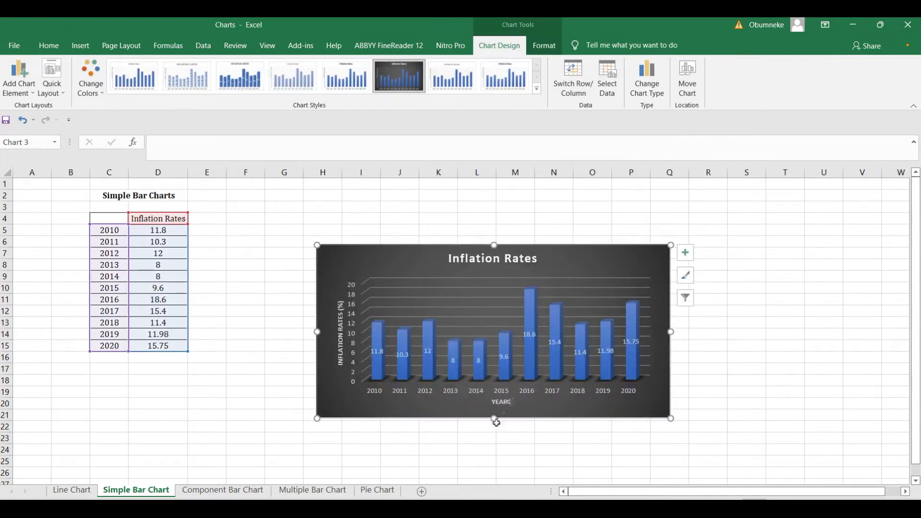
pyautogui.moveTo(493, 418); pyautogui.dragTo(494, 439)
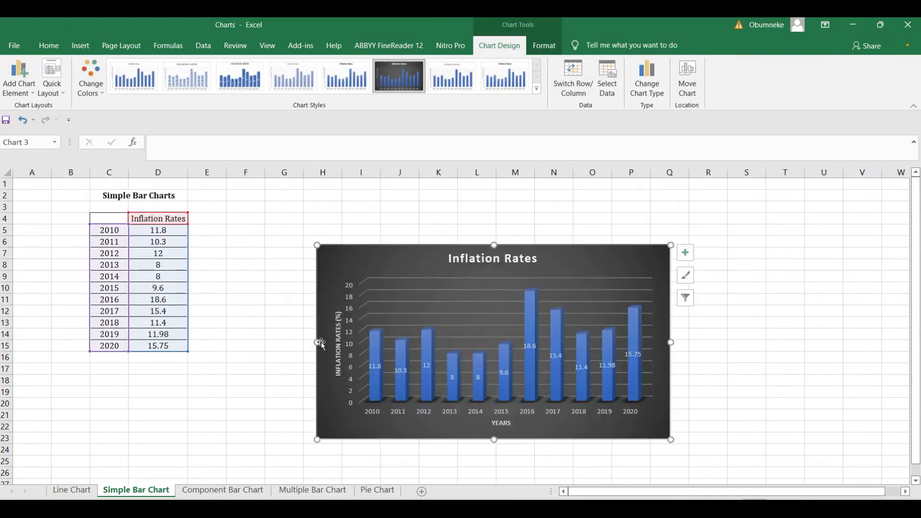
pyautogui.moveTo(318, 344); pyautogui.dragTo(293, 342)
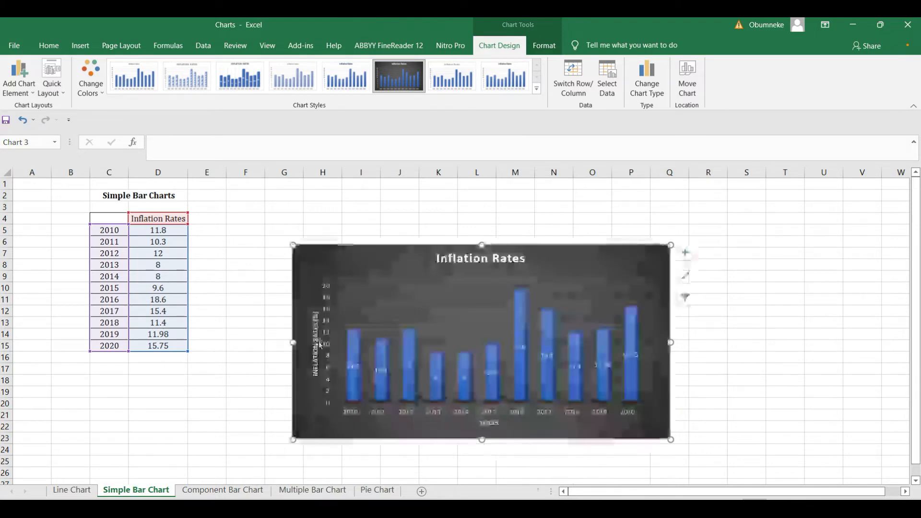
pyautogui.moveTo(483, 245); pyautogui.dragTo(482, 233)
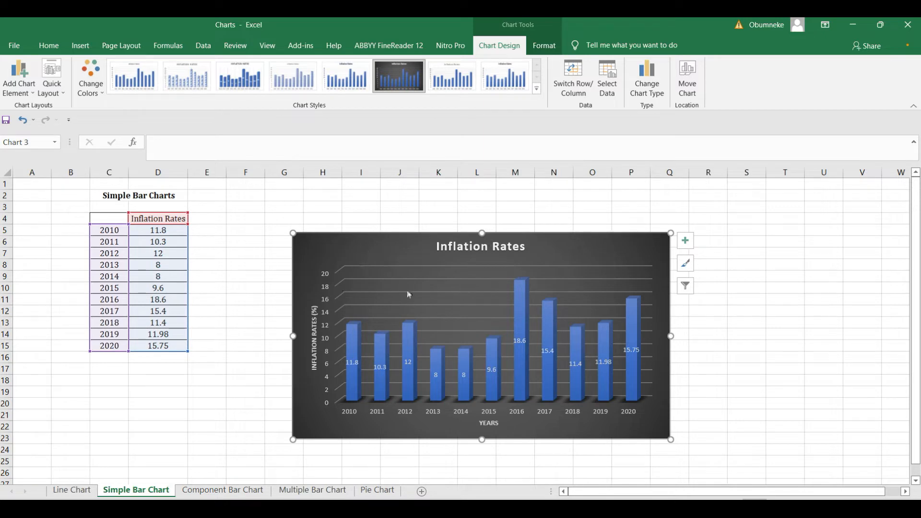
# On the Component Bar Chart sheet, select the faculty table C4:F11 for a column chart.
pyautogui.click(225, 491)
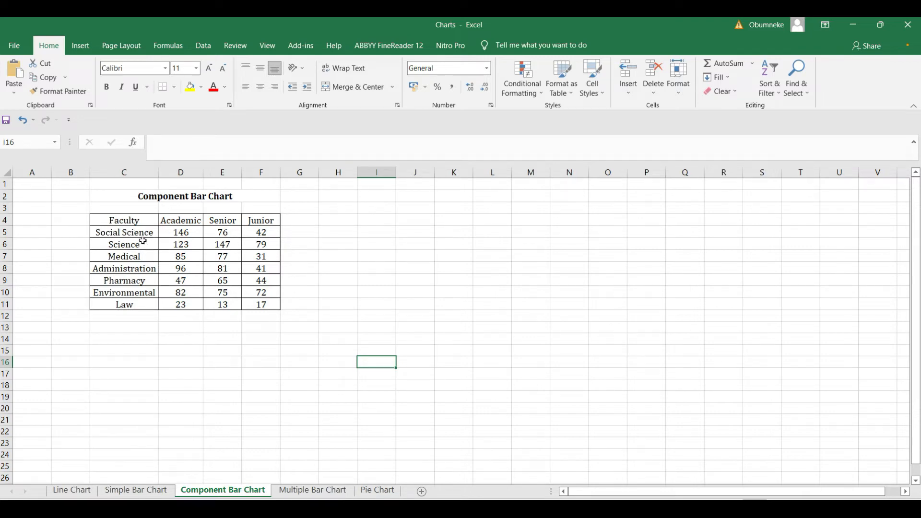
pyautogui.moveTo(125, 221); pyautogui.dragTo(256, 304)
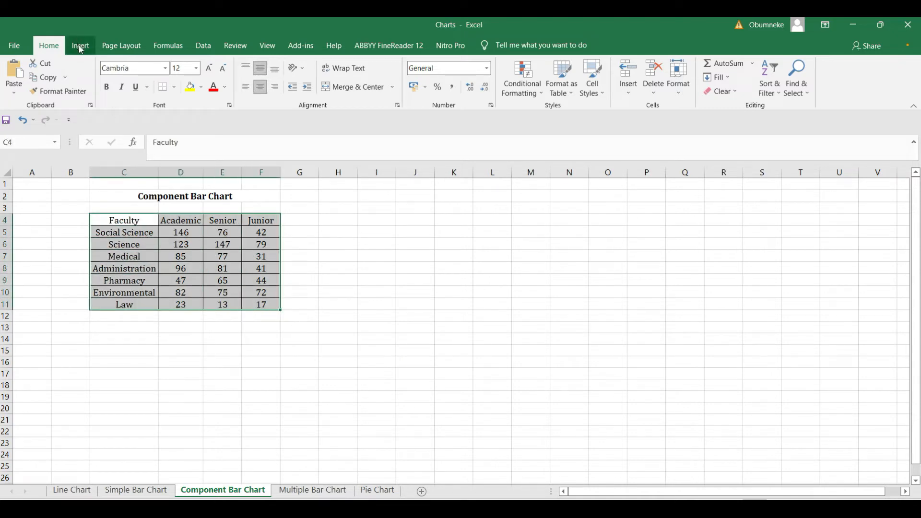
pyautogui.click(81, 48)
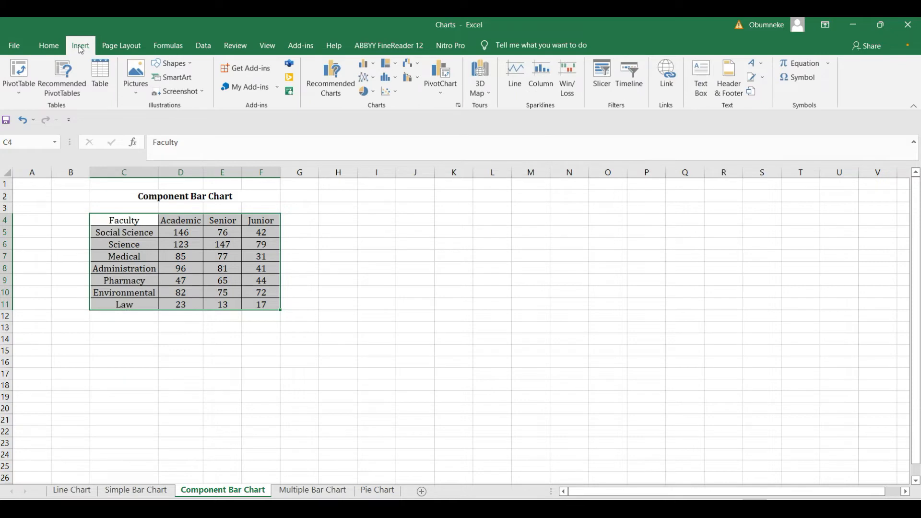
pyautogui.click(366, 66)
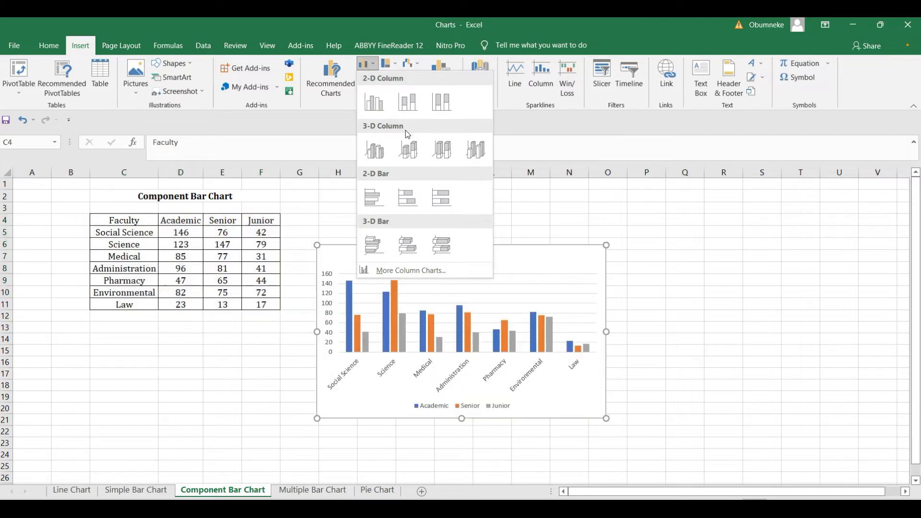
# Insert a Style 6 3-D stacked column chart of the faculty counts, then go to Multiple Bar Chart.
pyautogui.click(409, 155)
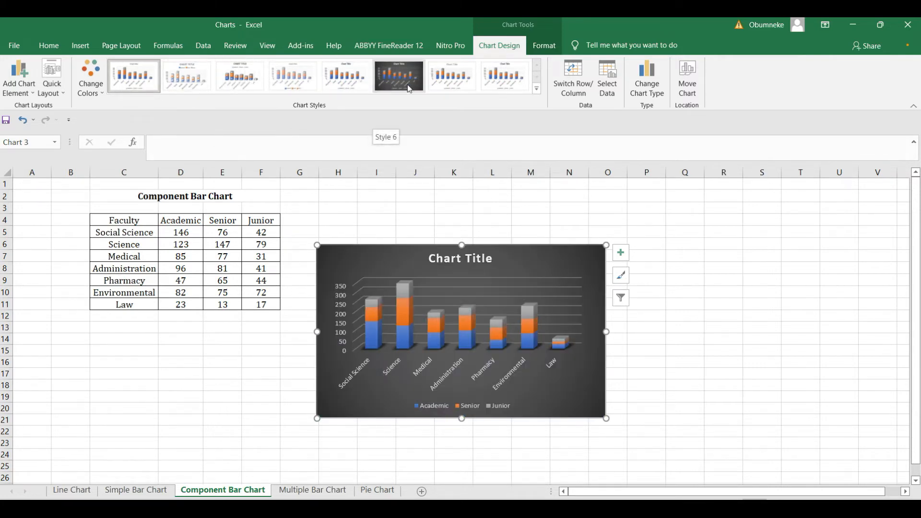
pyautogui.click(407, 85)
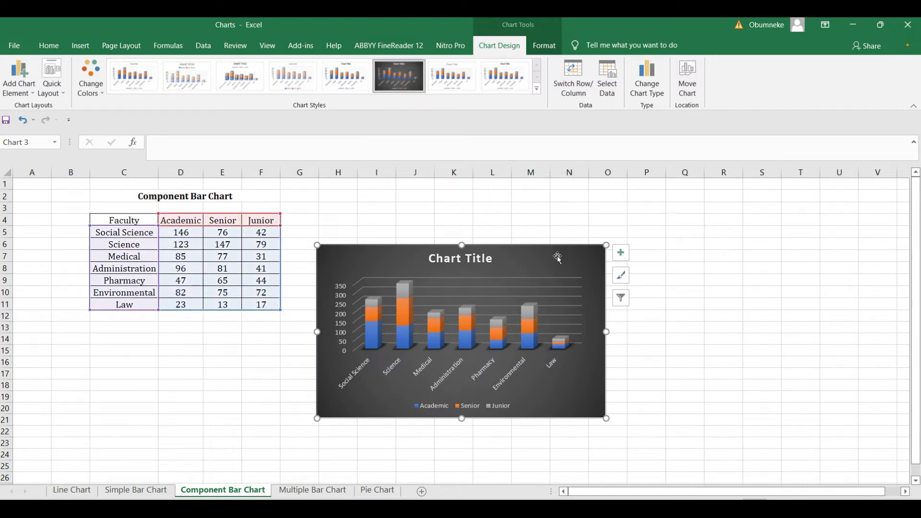
pyautogui.click(478, 259)
pyautogui.click(473, 260)
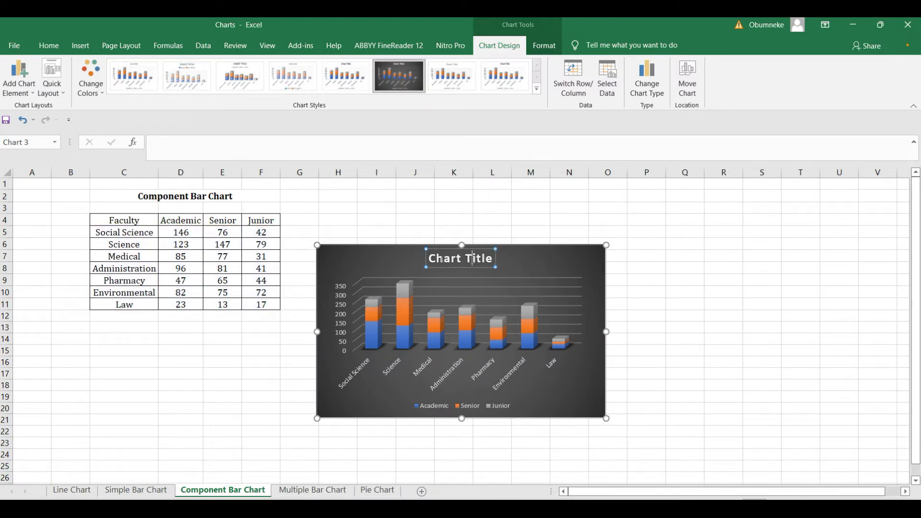
pyautogui.click(569, 263)
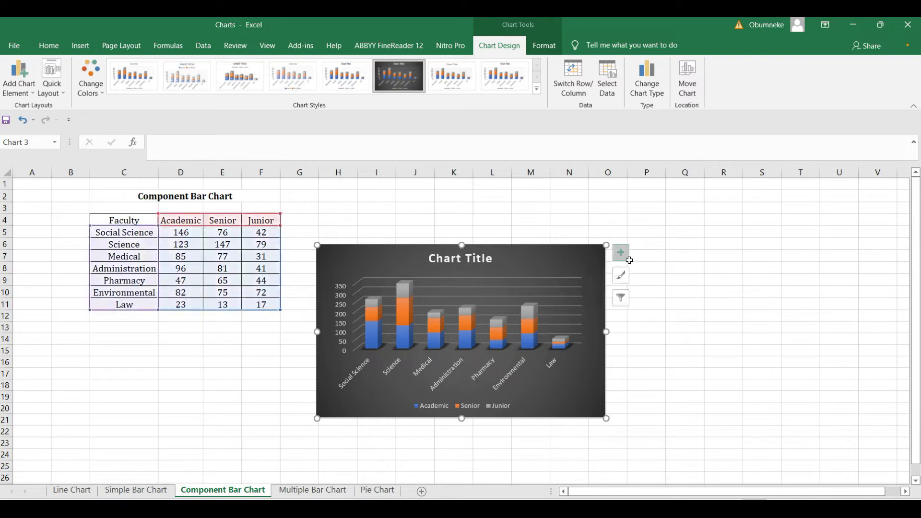
pyautogui.click(621, 253)
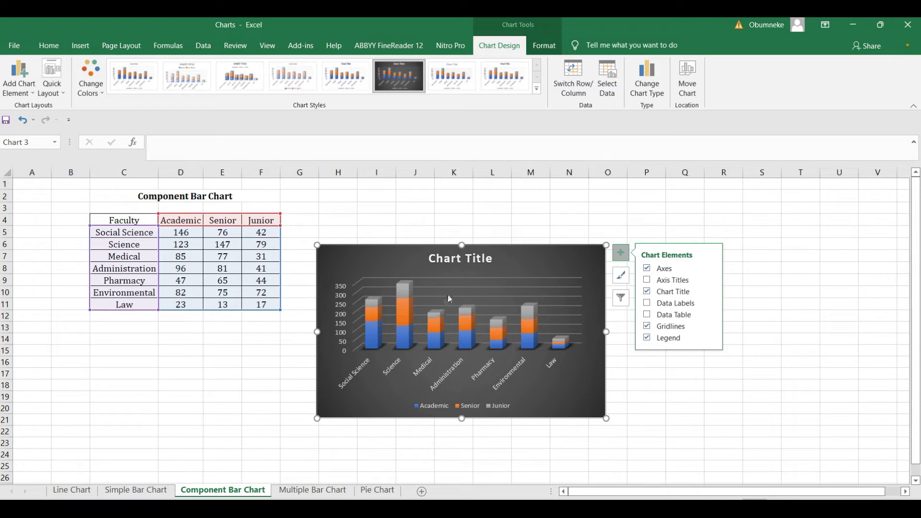
pyautogui.click(301, 491)
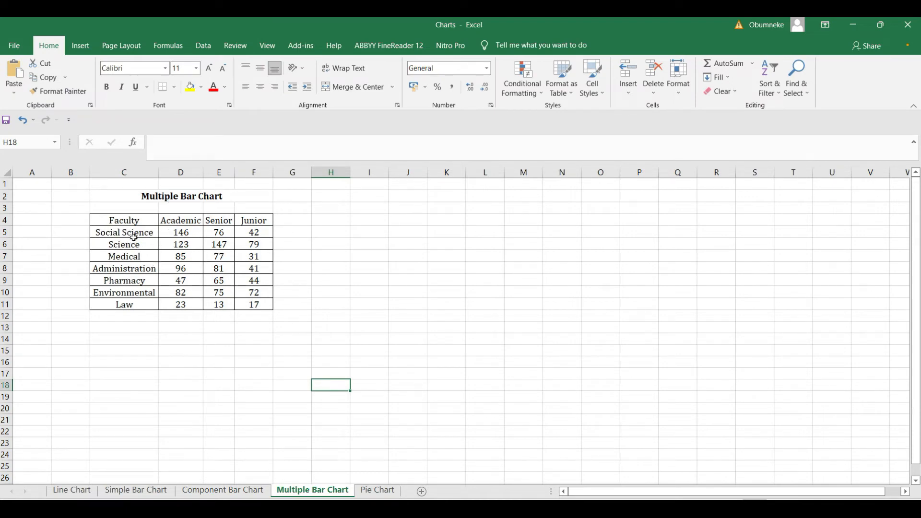
# Insert a 3-D clustered column chart of faculty staff counts from C4:F11.
pyautogui.moveTo(134, 220); pyautogui.dragTo(262, 306)
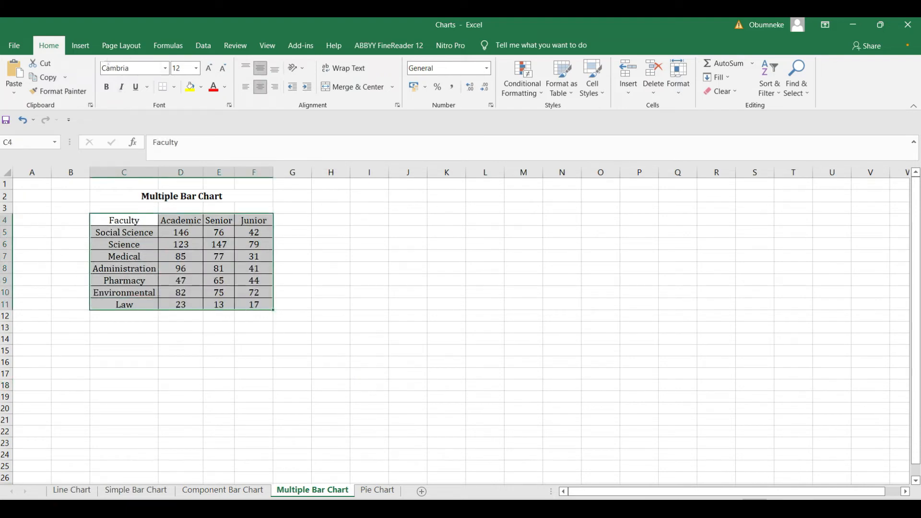
pyautogui.click(80, 46)
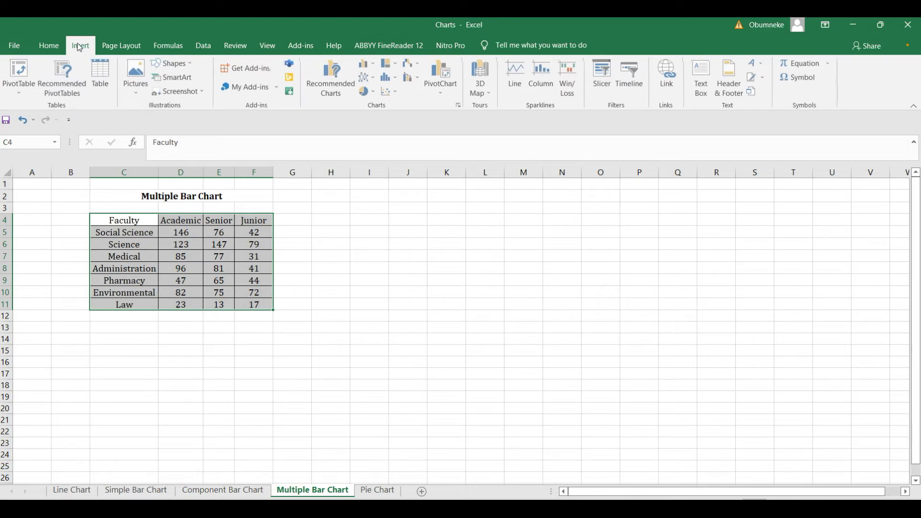
pyautogui.click(368, 67)
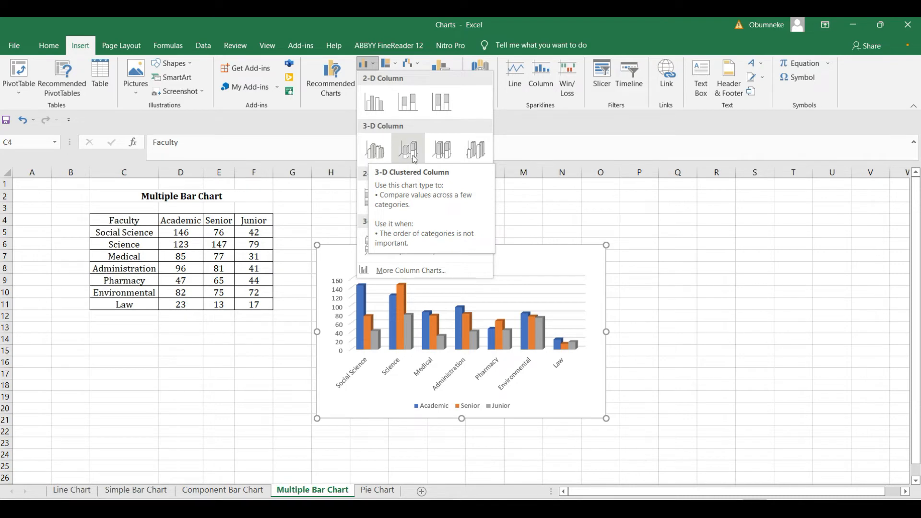
pyautogui.click(376, 152)
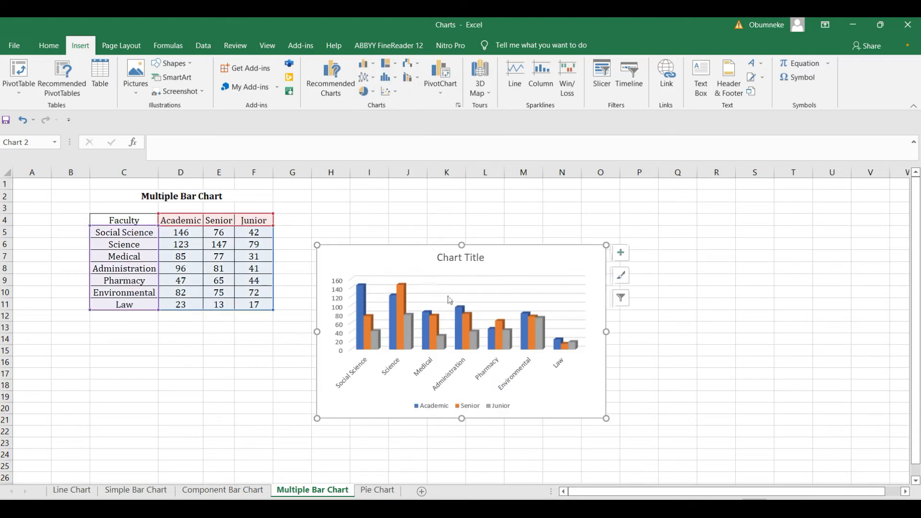
pyautogui.click(581, 264)
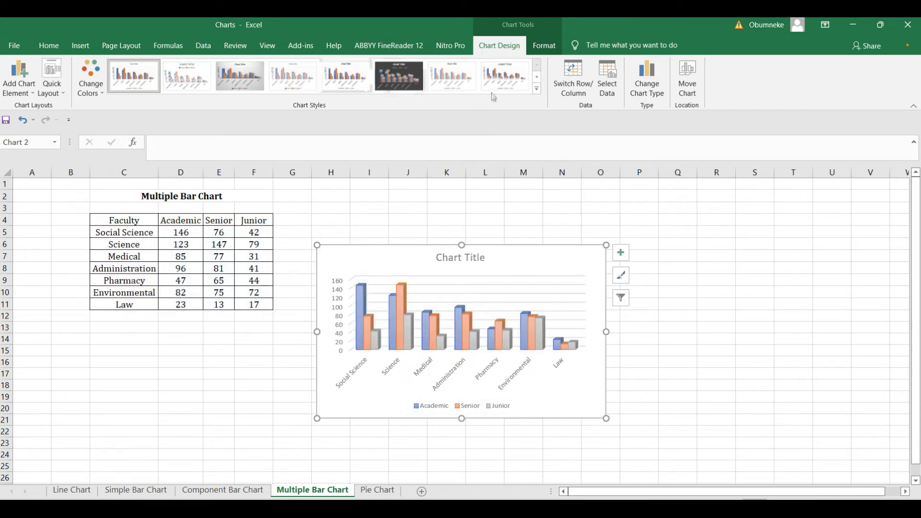
# Apply the dark chart style to the faculty column chart, keeping its placeholder title.
pyautogui.click(536, 90)
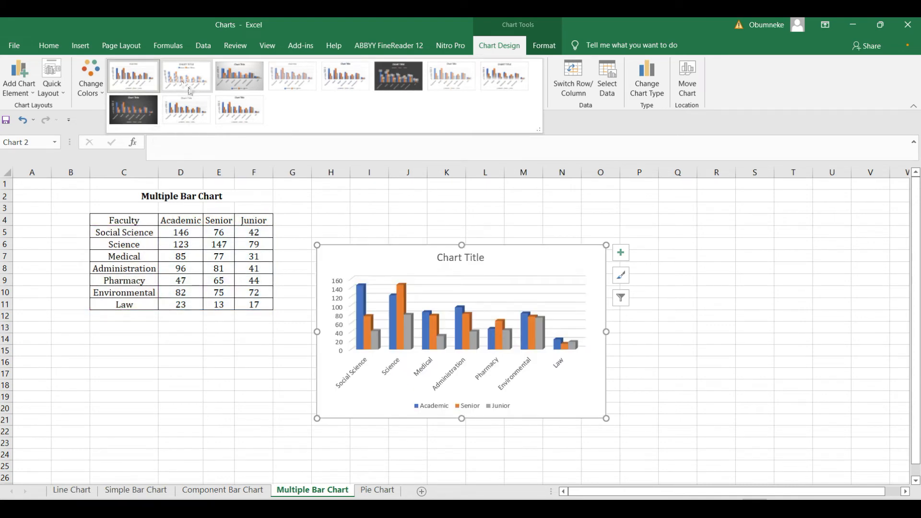
pyautogui.click(142, 118)
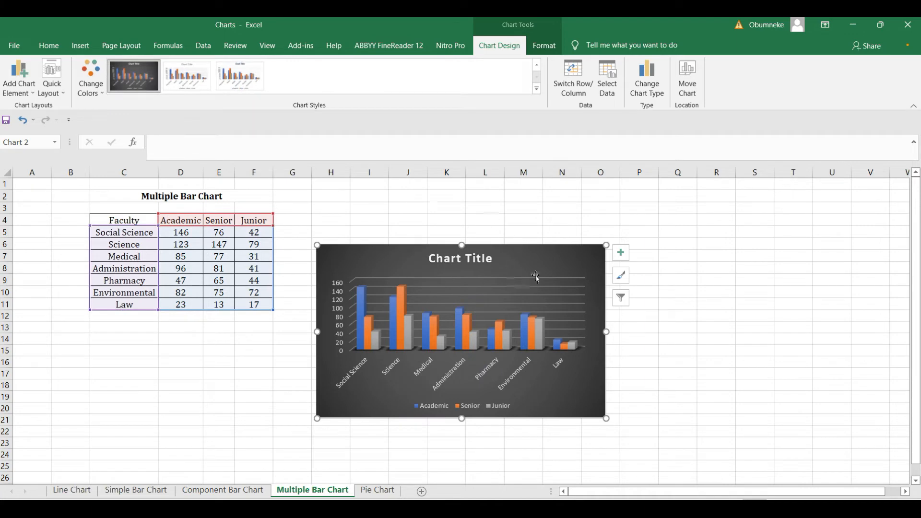
pyautogui.click(622, 255)
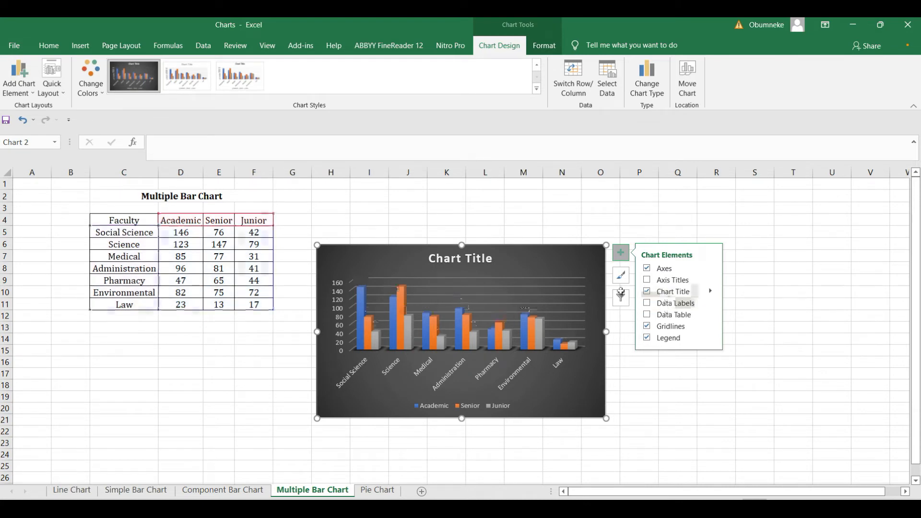
pyautogui.click(467, 262)
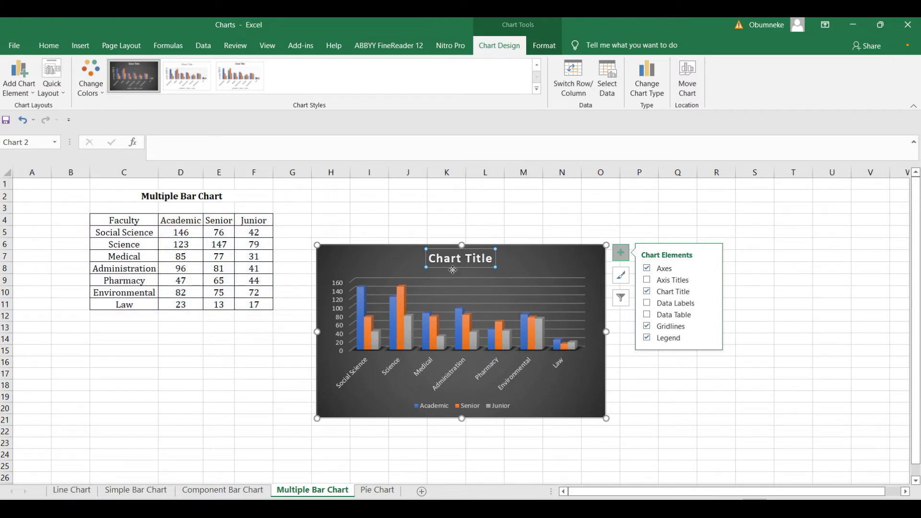
# Stretch the dark column chart's bottom, right, left and top edges outward.
pyautogui.moveTo(461, 419); pyautogui.dragTo(461, 432)
pyautogui.moveTo(607, 339); pyautogui.dragTo(677, 339)
pyautogui.moveTo(317, 338); pyautogui.dragTo(265, 343)
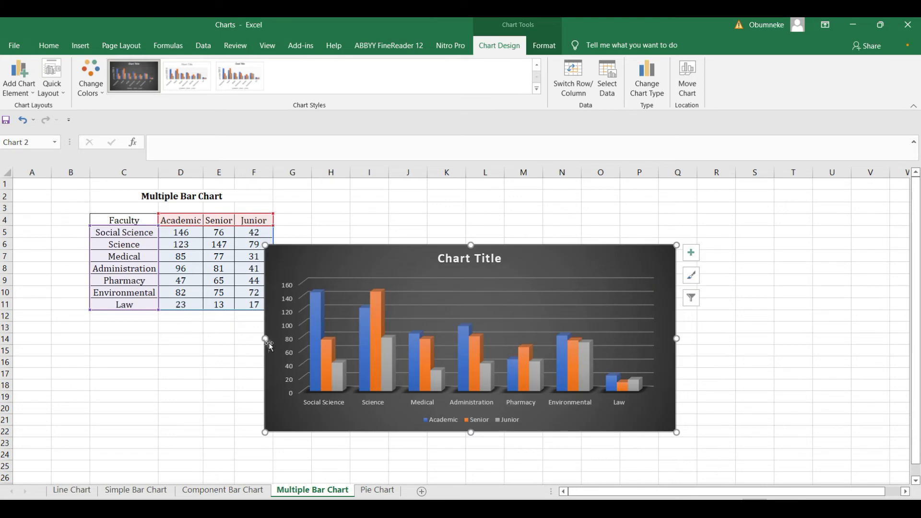
pyautogui.moveTo(471, 246); pyautogui.dragTo(472, 225)
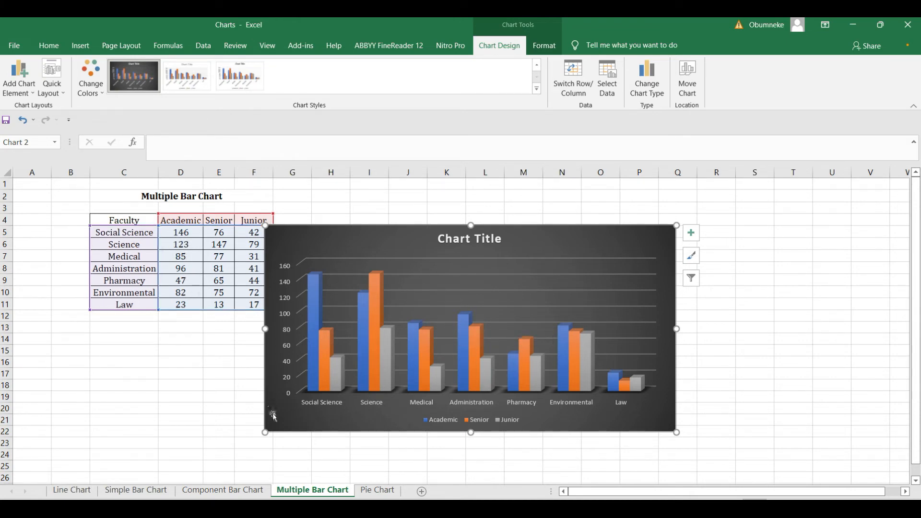
# On the Pie Chart sheet, insert a 3-D pie chart from the faculty and Percentage of Staff data.
pyautogui.click(378, 490)
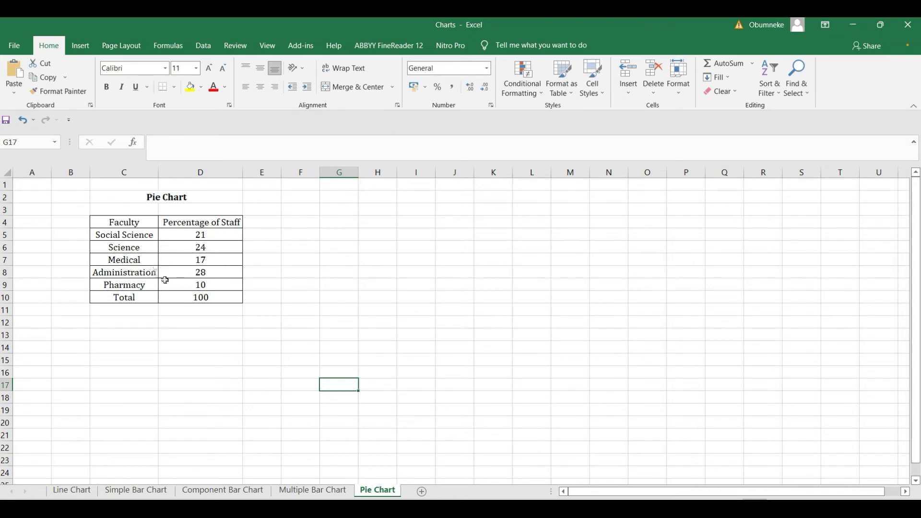
pyautogui.moveTo(129, 223); pyautogui.dragTo(203, 286)
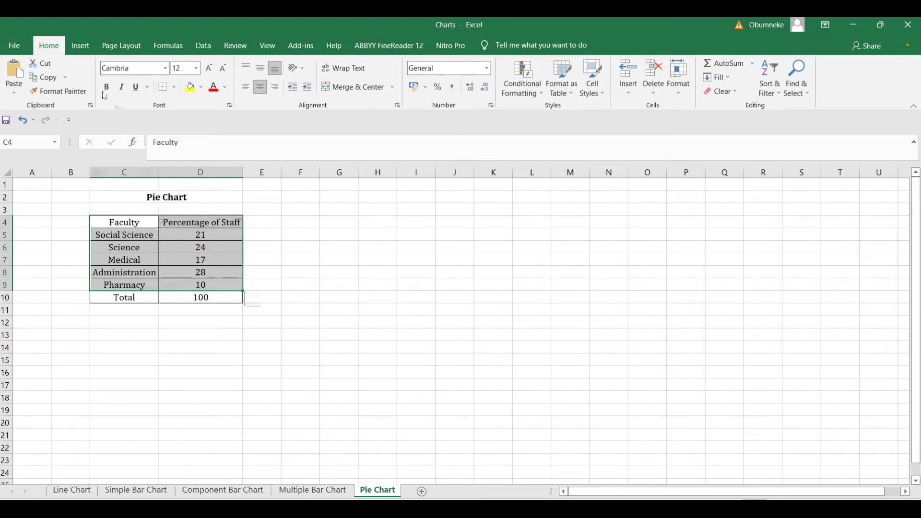
pyautogui.click(82, 52)
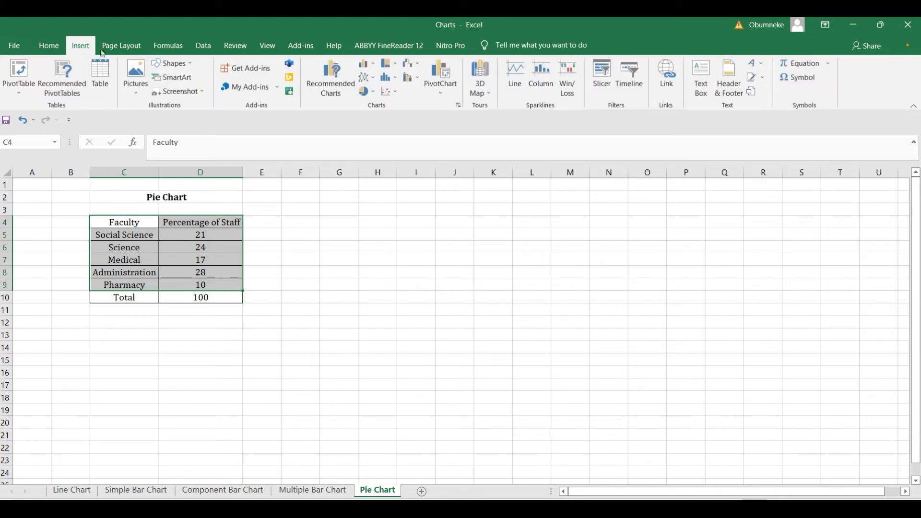
pyautogui.click(365, 92)
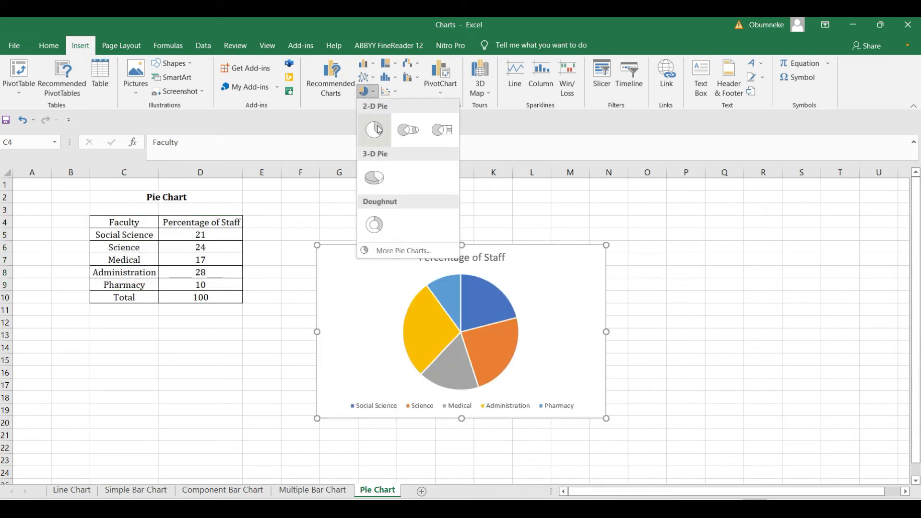
pyautogui.click(379, 179)
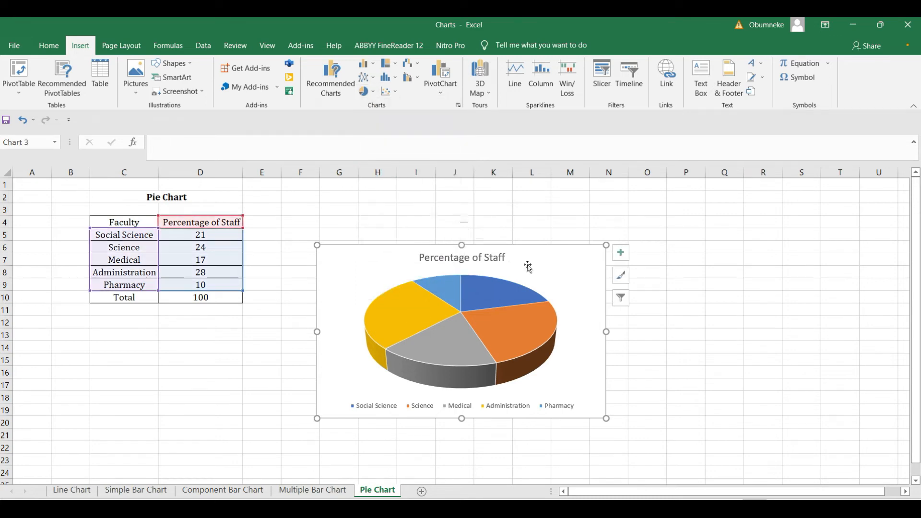
# Apply the dark style to the pie chart and show data labels 21, 24, 17, 28 and 10.
pyautogui.click(571, 270)
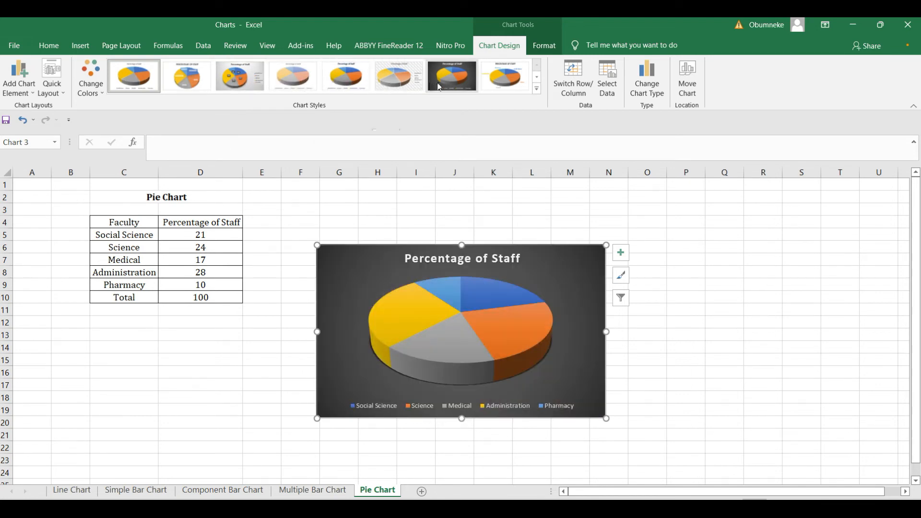
pyautogui.click(465, 87)
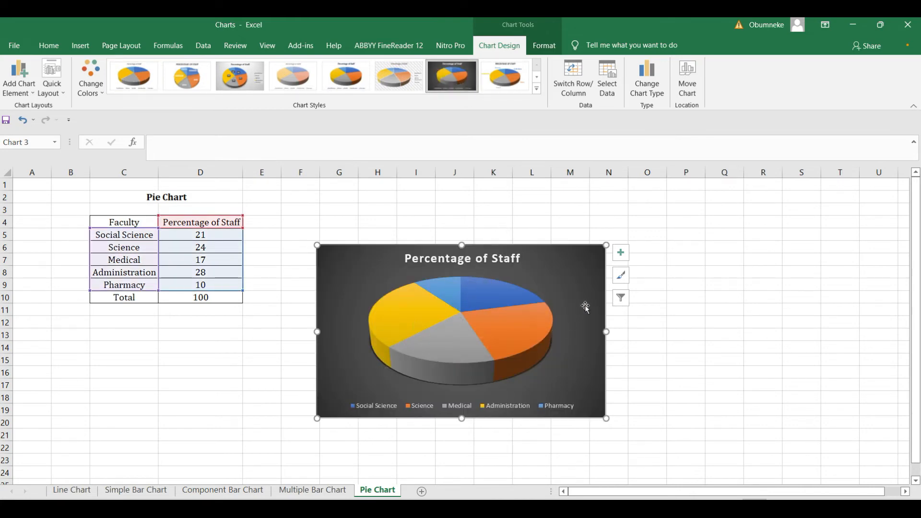
pyautogui.click(625, 256)
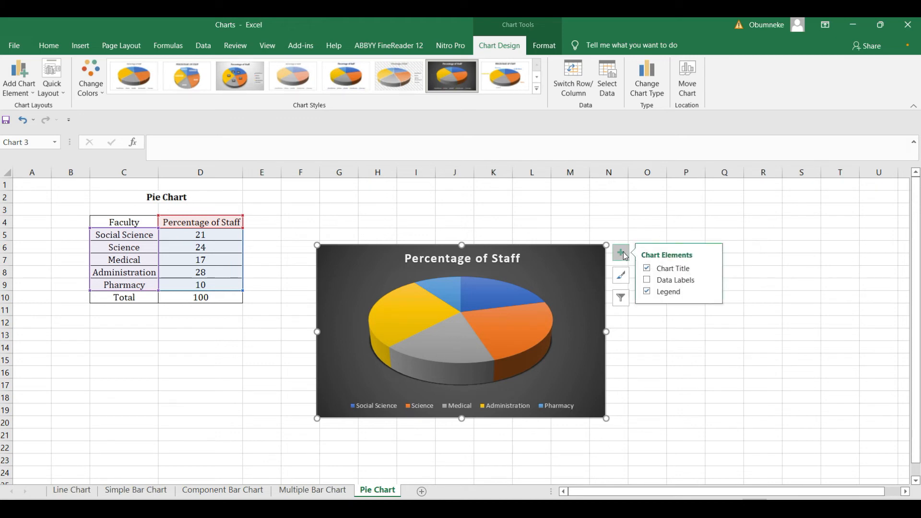
pyautogui.click(656, 283)
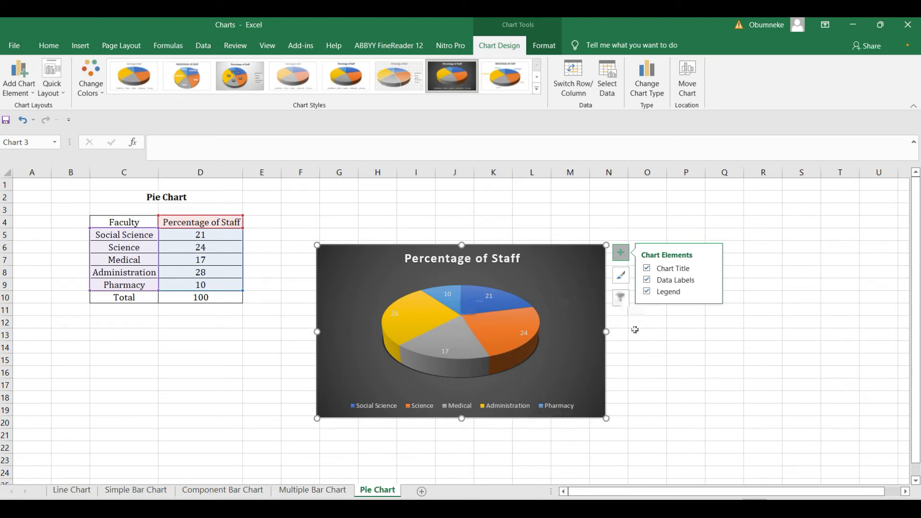
pyautogui.click(687, 359)
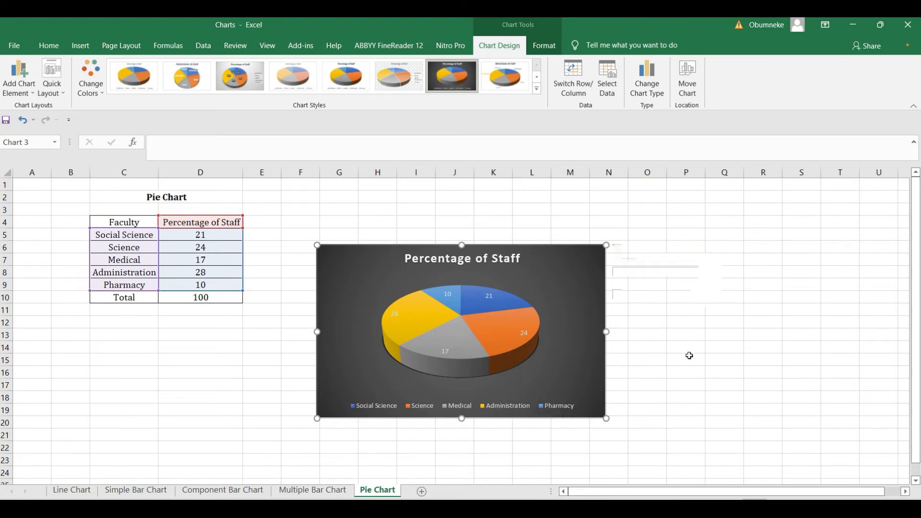
# Change the Science slice label from its raw value to a percentage.
pyautogui.click(525, 335)
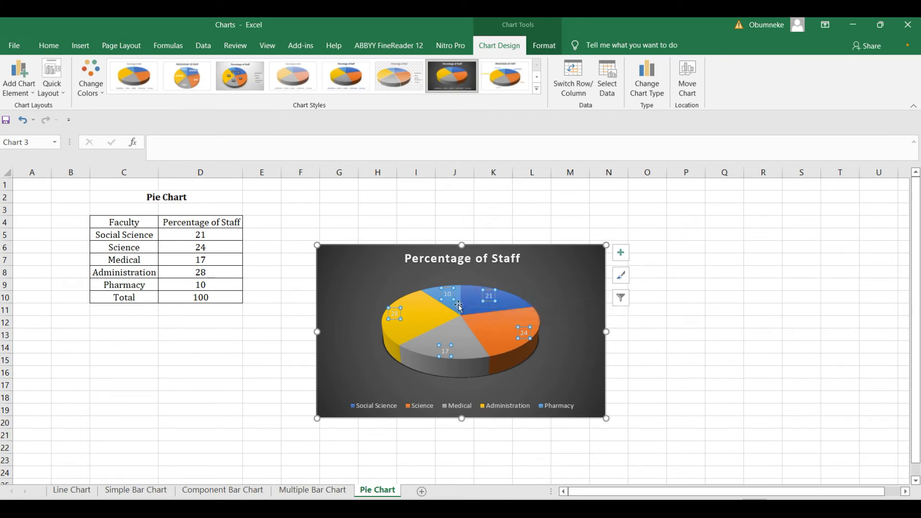
pyautogui.click(525, 333)
pyautogui.doubleClick(525, 333)
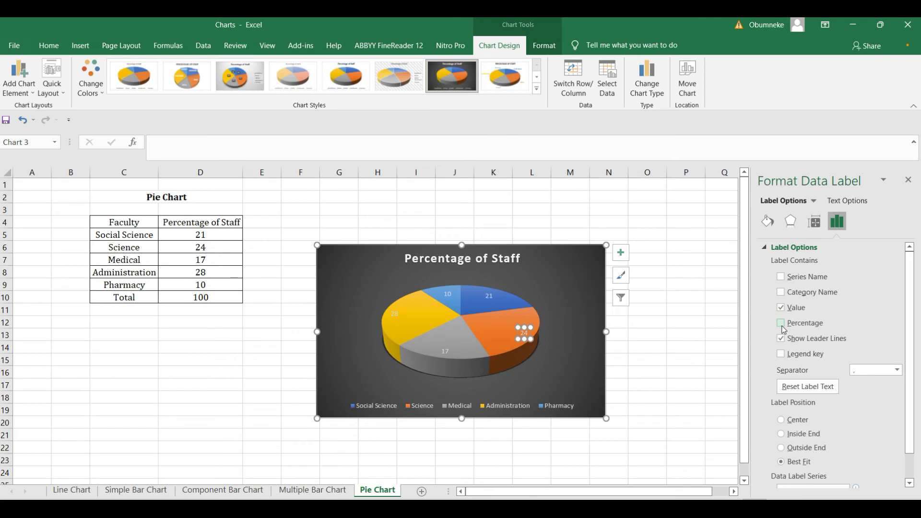
pyautogui.click(781, 324)
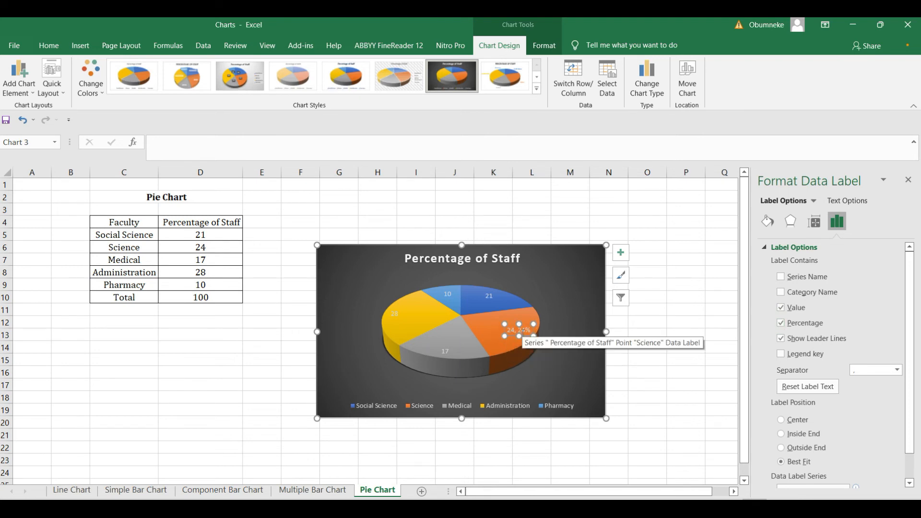
pyautogui.click(782, 311)
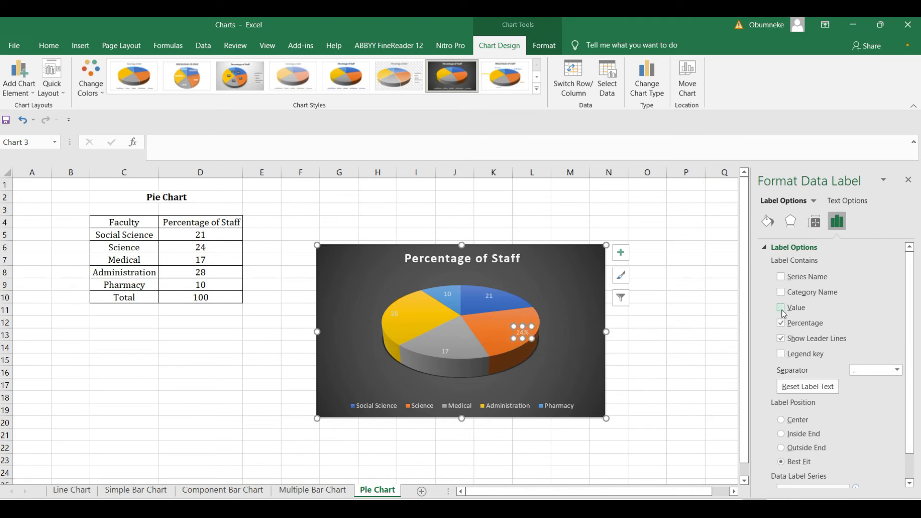
pyautogui.click(691, 321)
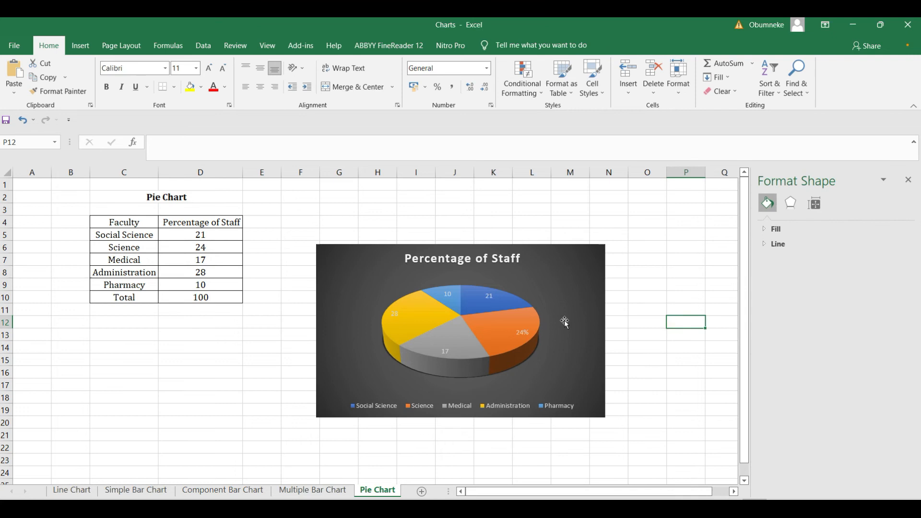
pyautogui.click(908, 179)
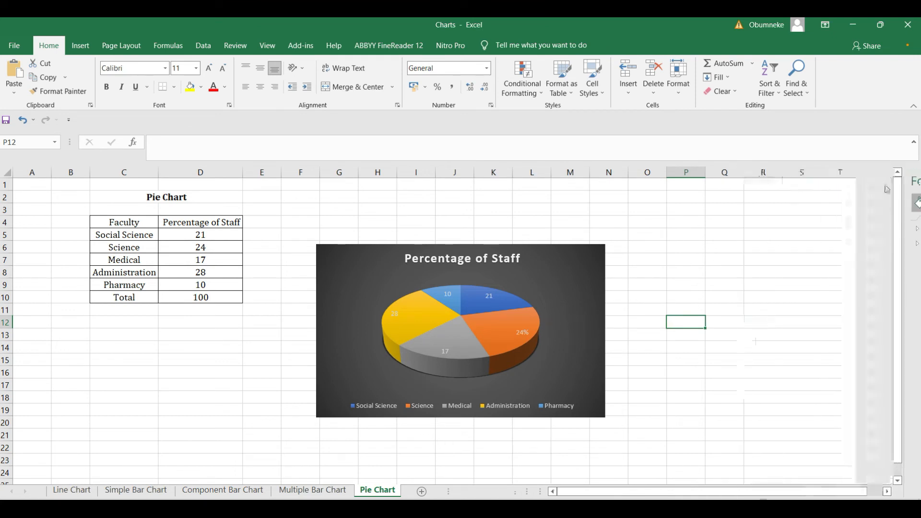
# Make the Social Science label show 21% instead of 21.
pyautogui.click(495, 301)
pyautogui.doubleClick(493, 298)
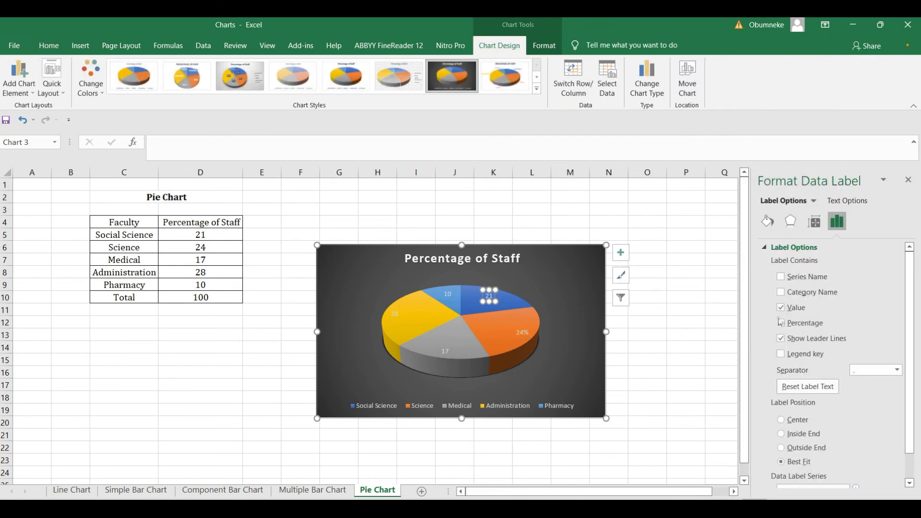
pyautogui.click(782, 324)
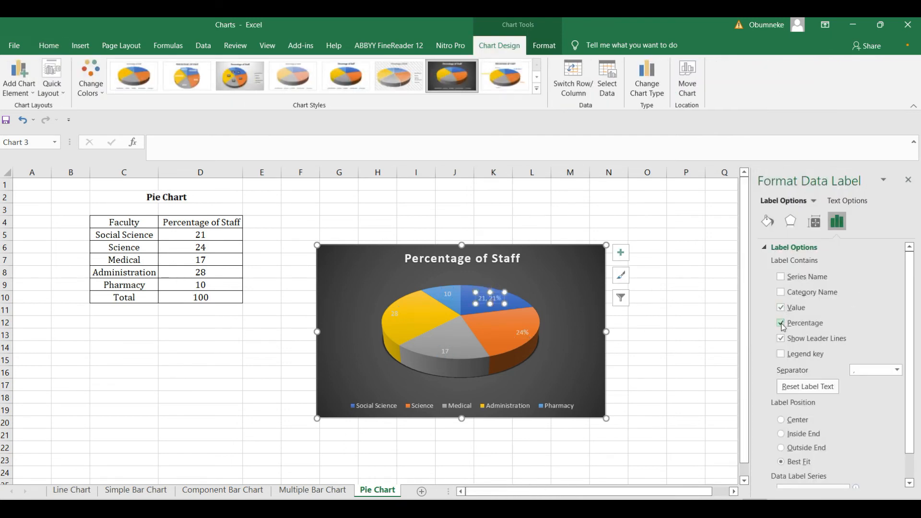
pyautogui.click(781, 310)
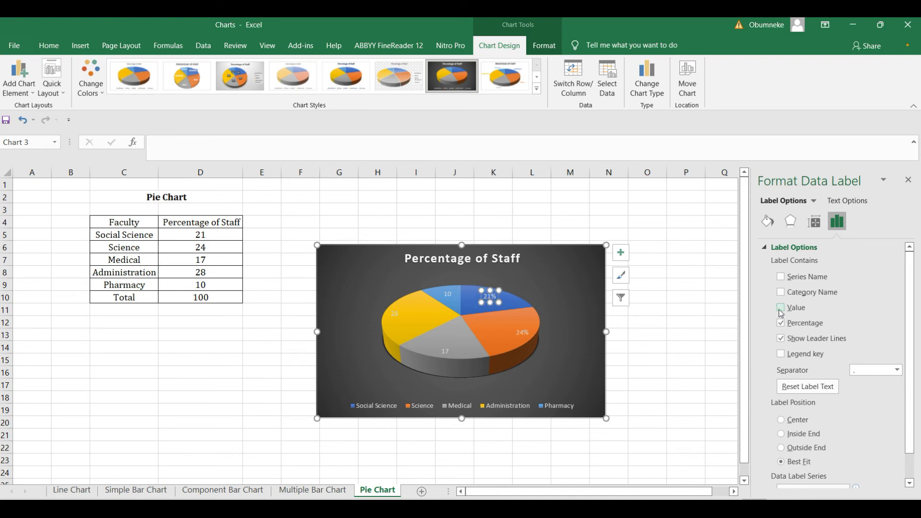
pyautogui.click(701, 320)
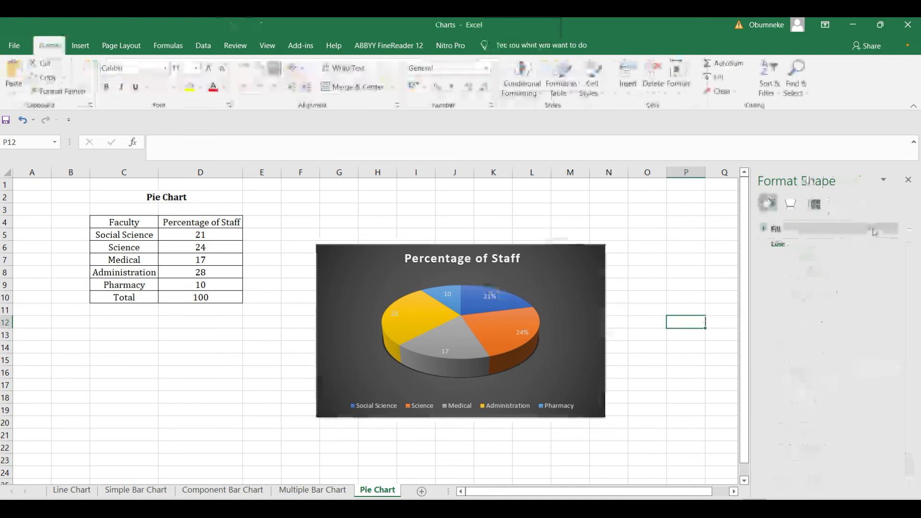
pyautogui.click(909, 180)
# Switch the 10 label to show 10% instead of the raw value.
pyautogui.click(451, 300)
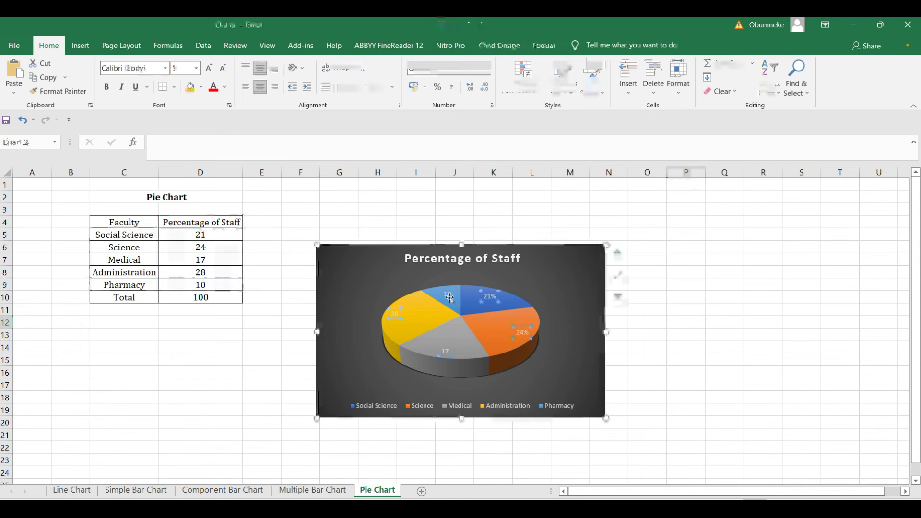
pyautogui.doubleClick(451, 300)
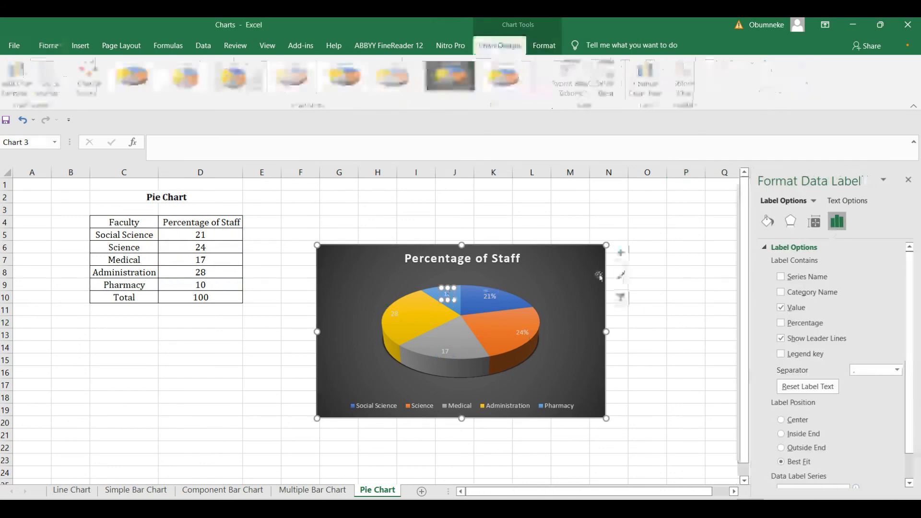
pyautogui.click(781, 308)
pyautogui.click(781, 324)
pyautogui.click(712, 321)
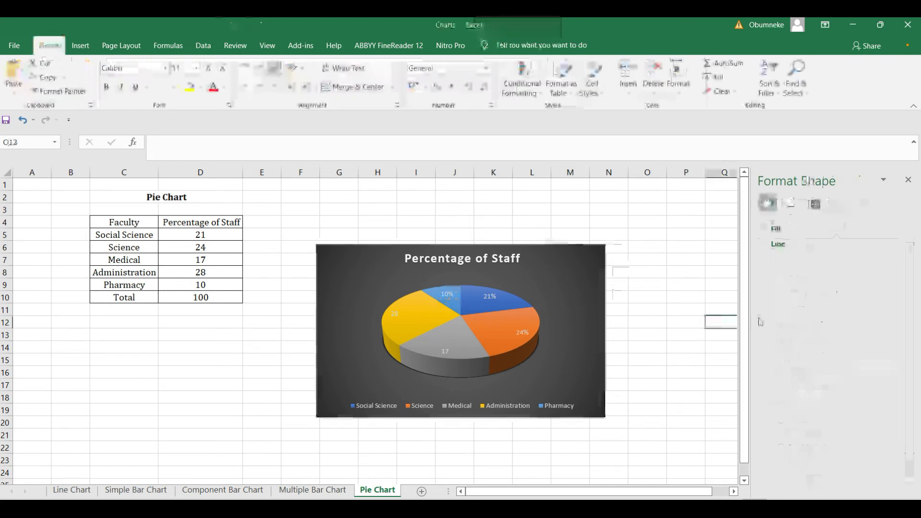
pyautogui.click(908, 181)
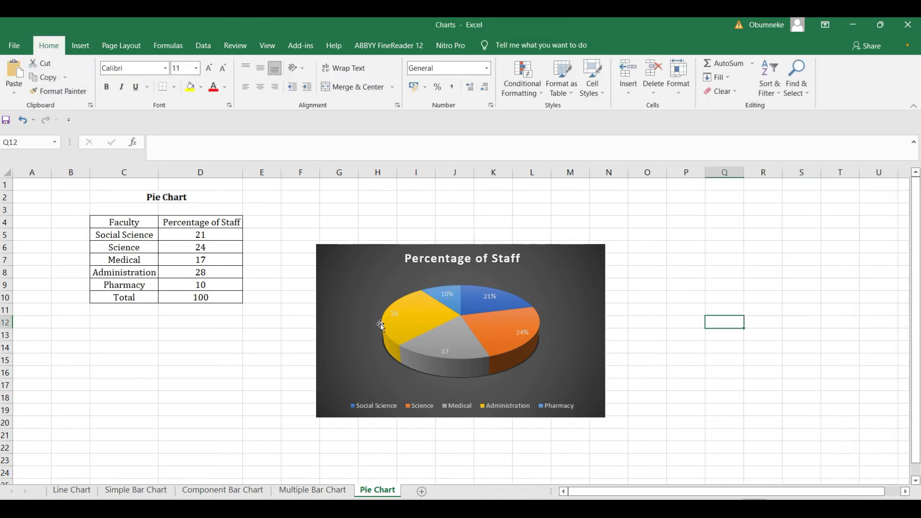
# Change the Administration label to display its percentage only.
pyautogui.click(397, 316)
pyautogui.doubleClick(397, 314)
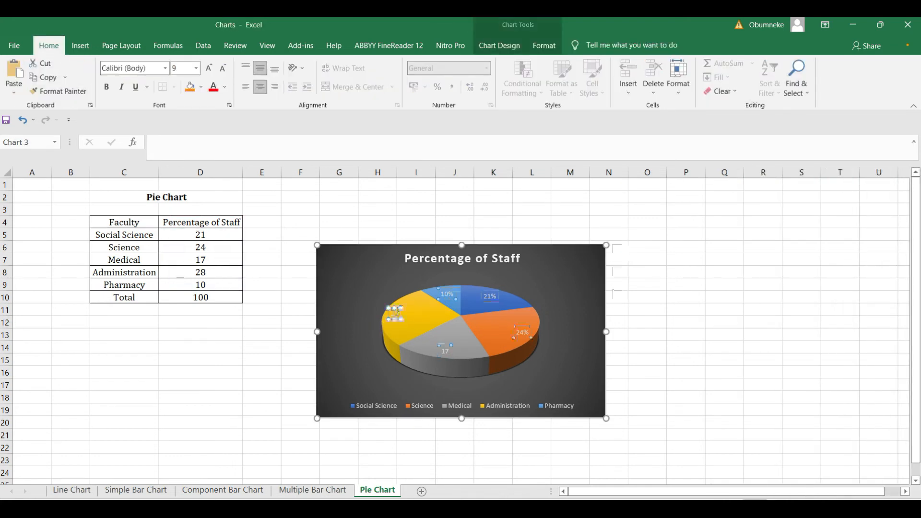
pyautogui.click(781, 308)
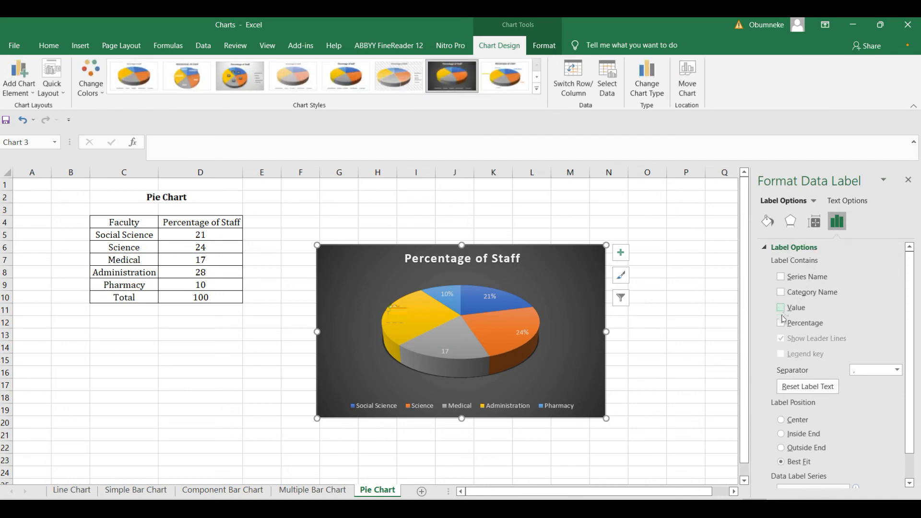
pyautogui.click(781, 323)
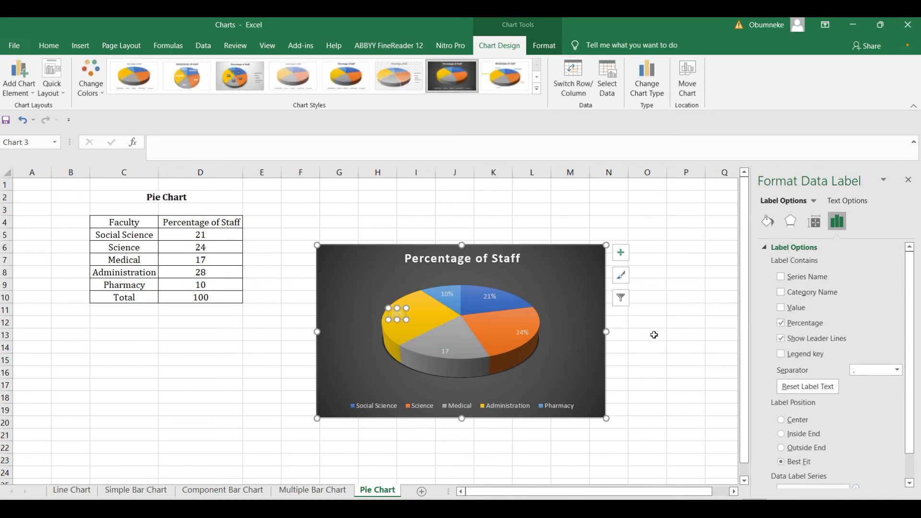
pyautogui.click(655, 335)
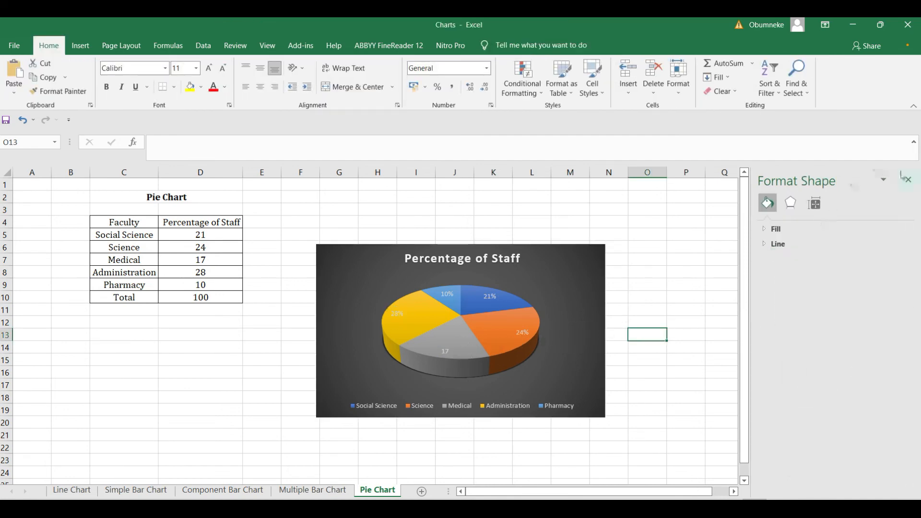
pyautogui.click(905, 178)
# Make the Medical label show 17% instead of 17.
pyautogui.click(446, 352)
pyautogui.doubleClick(450, 354)
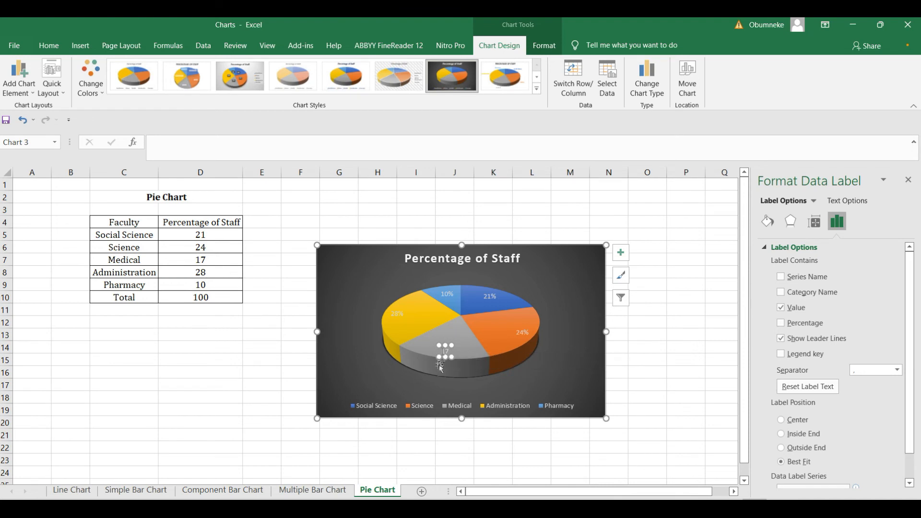
pyautogui.click(781, 309)
pyautogui.click(781, 323)
pyautogui.click(703, 320)
pyautogui.click(908, 179)
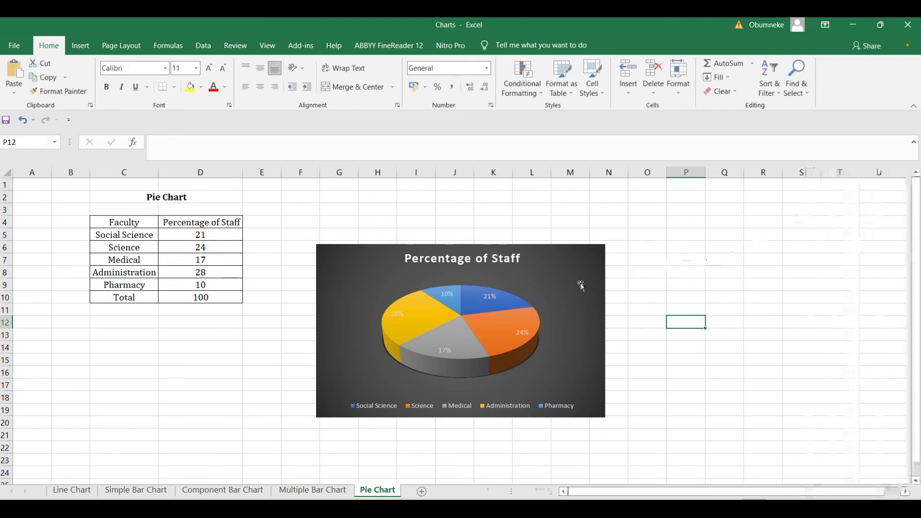
# Widen the pie chart to the right and make it taller.
pyautogui.click(606, 308)
pyautogui.moveTo(606, 332); pyautogui.dragTo(678, 332)
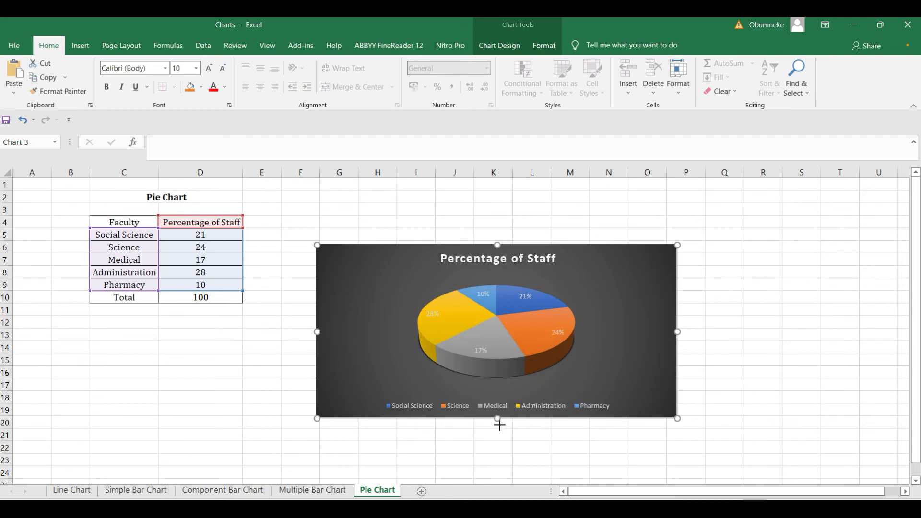
pyautogui.moveTo(499, 421); pyautogui.dragTo(499, 438)
# Set all the pie chart's percentage labels to black font colour.
pyautogui.click(481, 298)
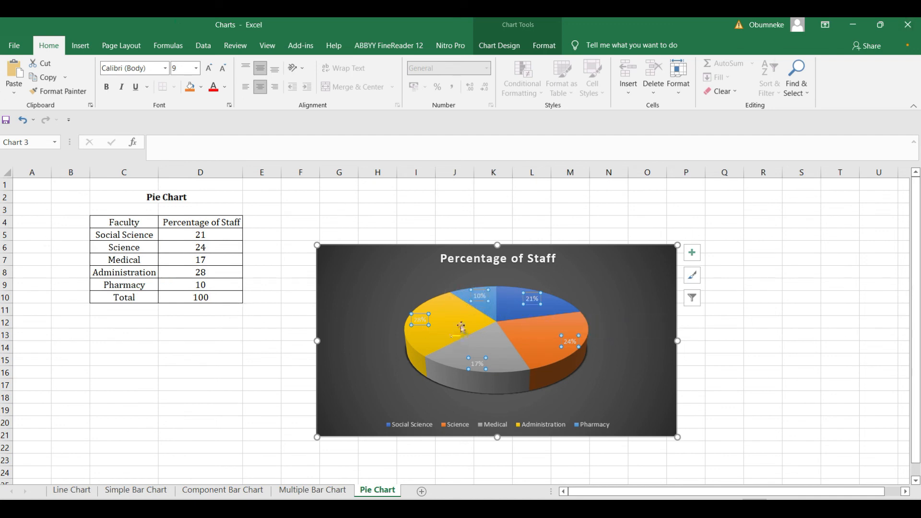
pyautogui.click(225, 88)
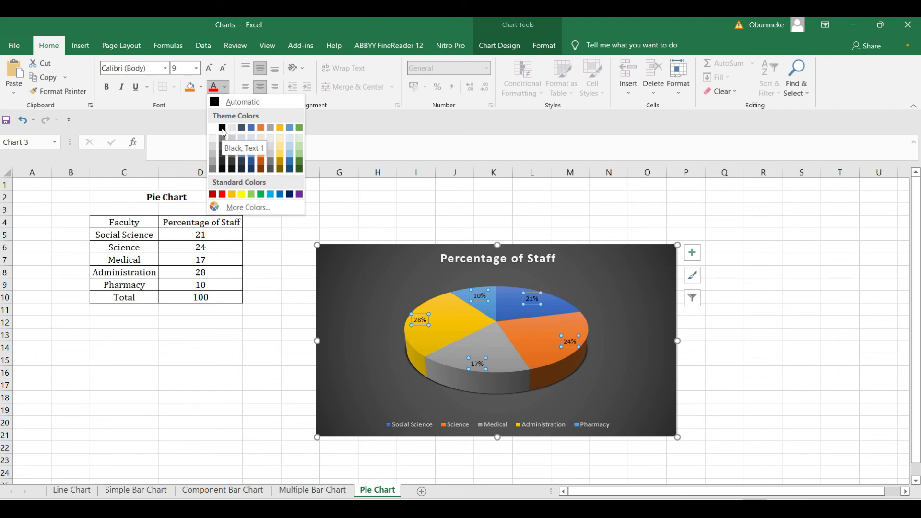
pyautogui.click(222, 129)
pyautogui.click(710, 349)
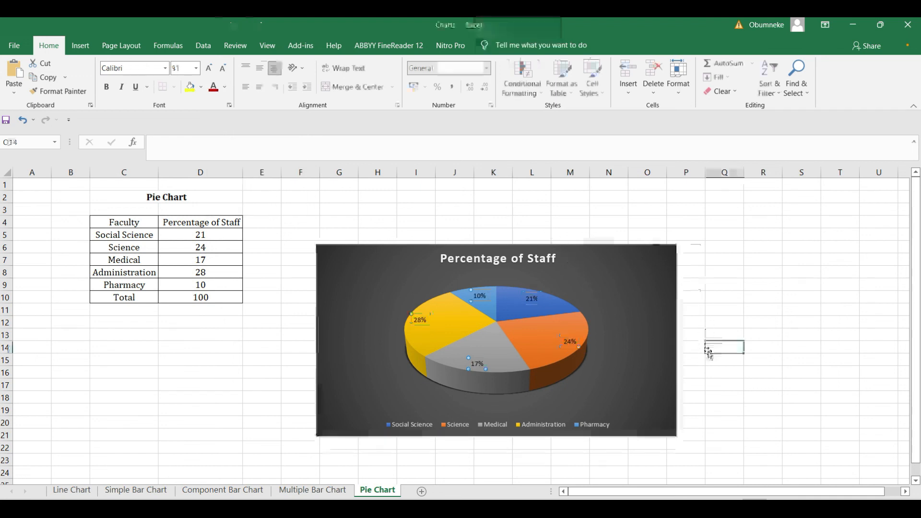
pyautogui.click(480, 303)
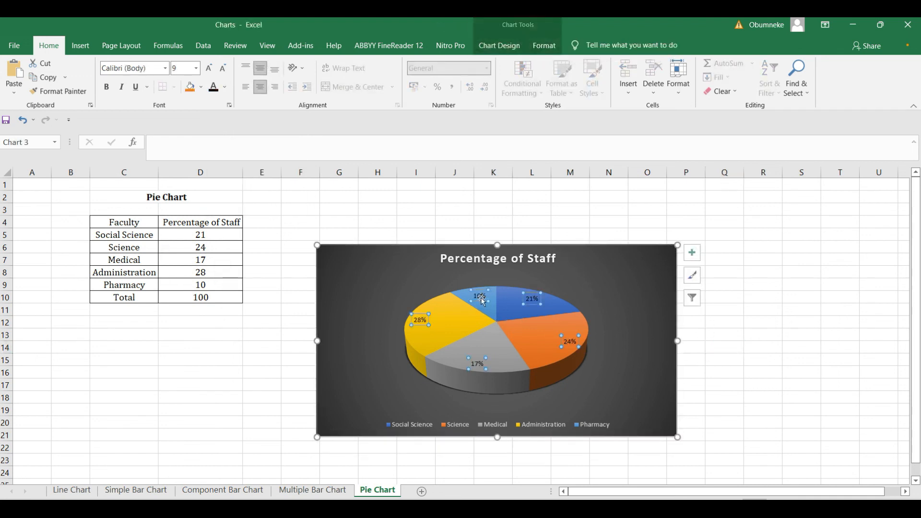
pyautogui.click(225, 88)
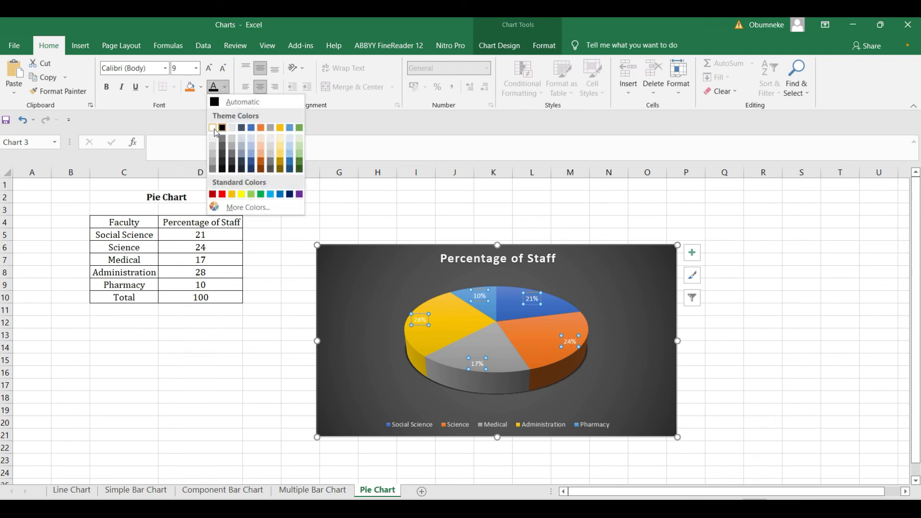
pyautogui.click(223, 130)
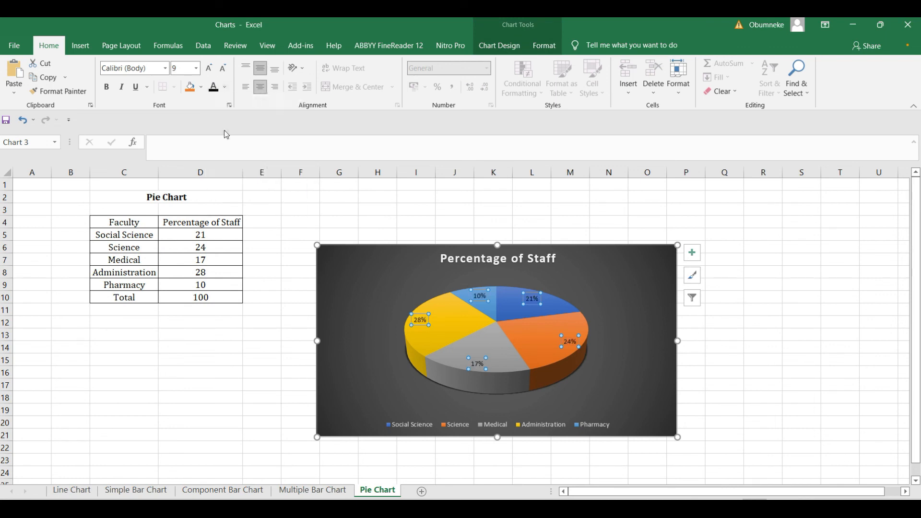
pyautogui.click(713, 359)
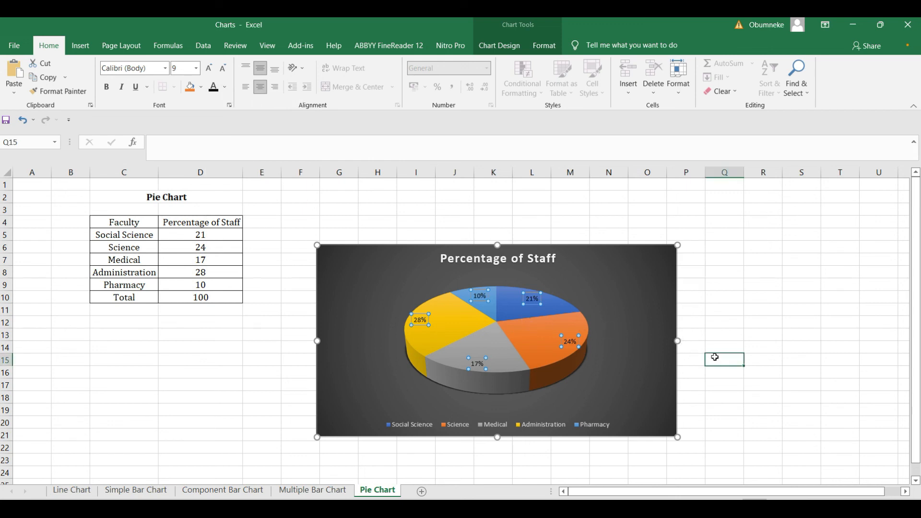
pyautogui.click(656, 281)
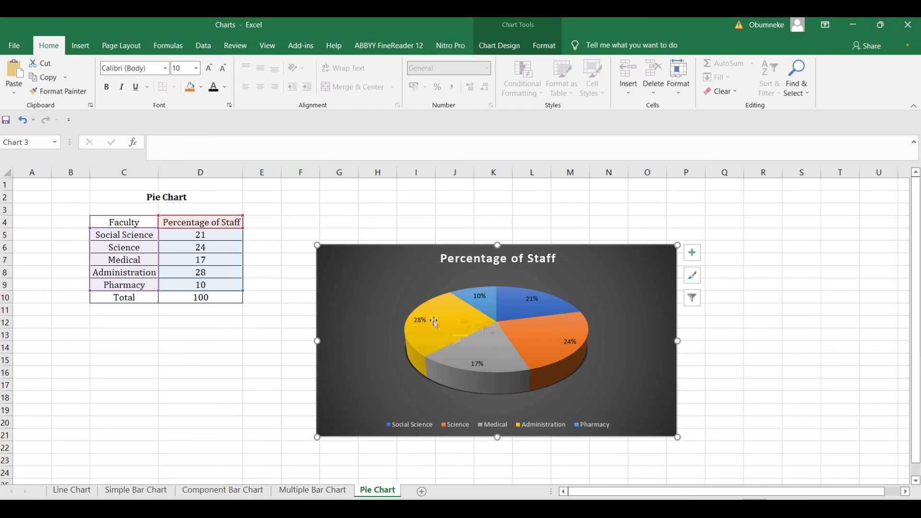
pyautogui.click(72, 490)
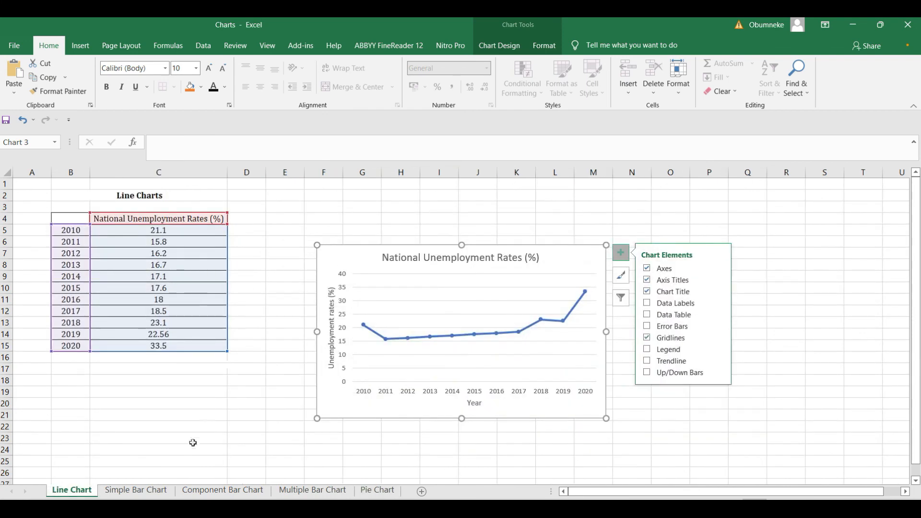
pyautogui.click(132, 495)
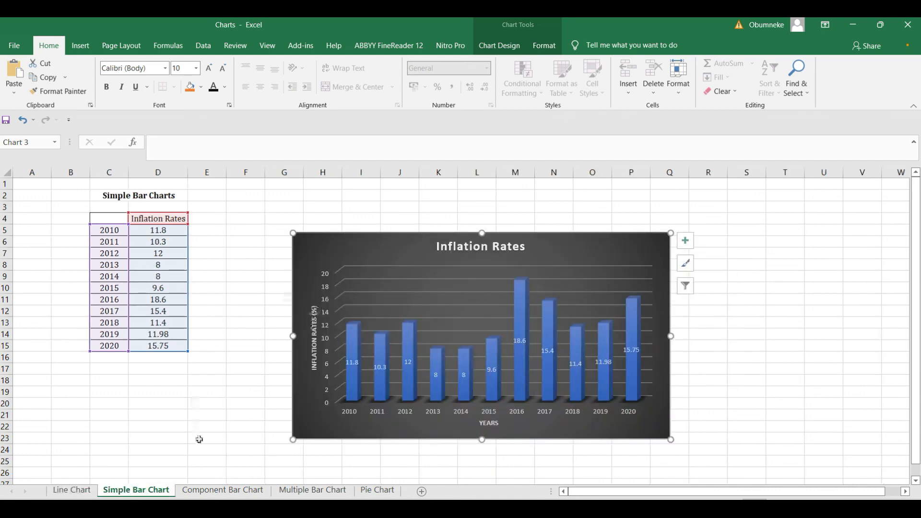
pyautogui.click(207, 490)
pyautogui.click(313, 490)
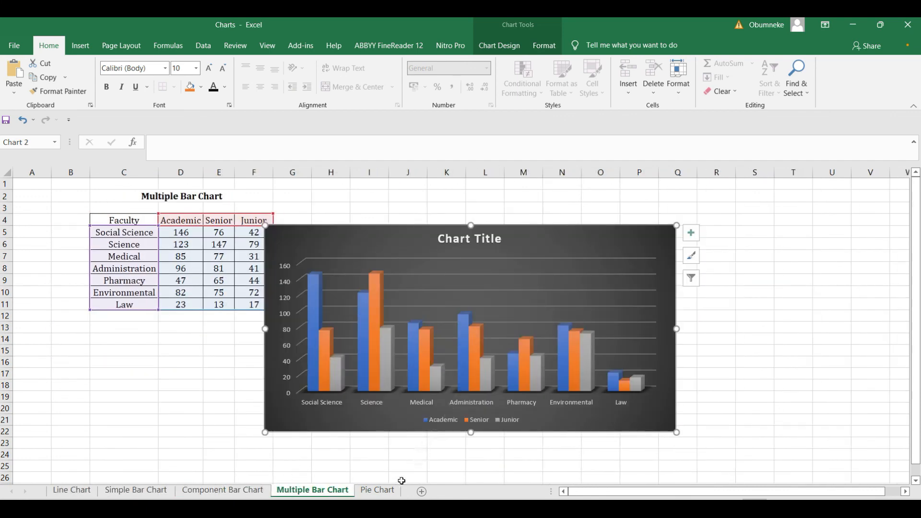
pyautogui.click(378, 491)
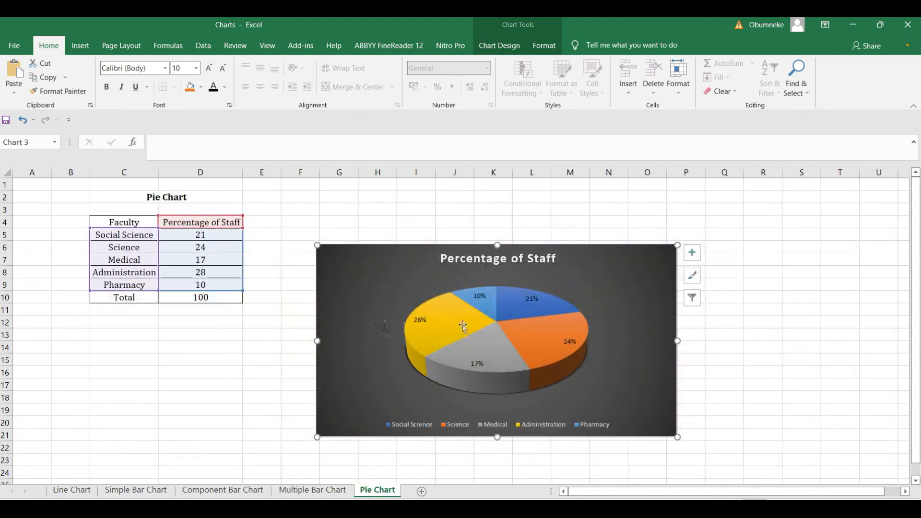